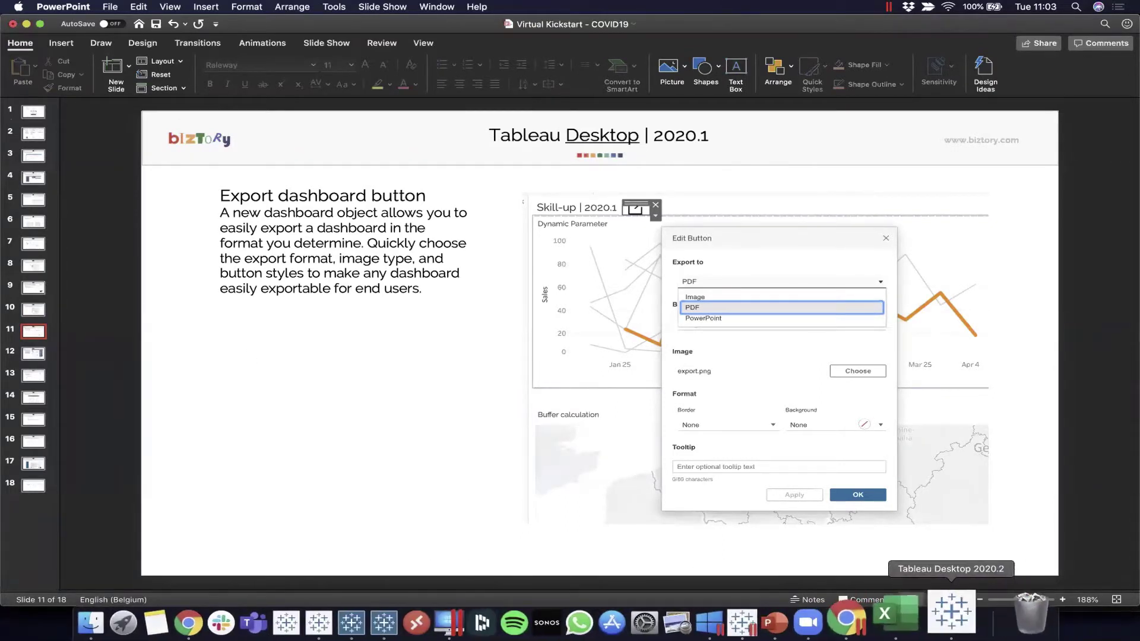
- Switch from the PowerPoint slide to the Tableau workbook showing Sheet 6's sales line chart
{"action": "left_click", "coordinate": [953, 620]}
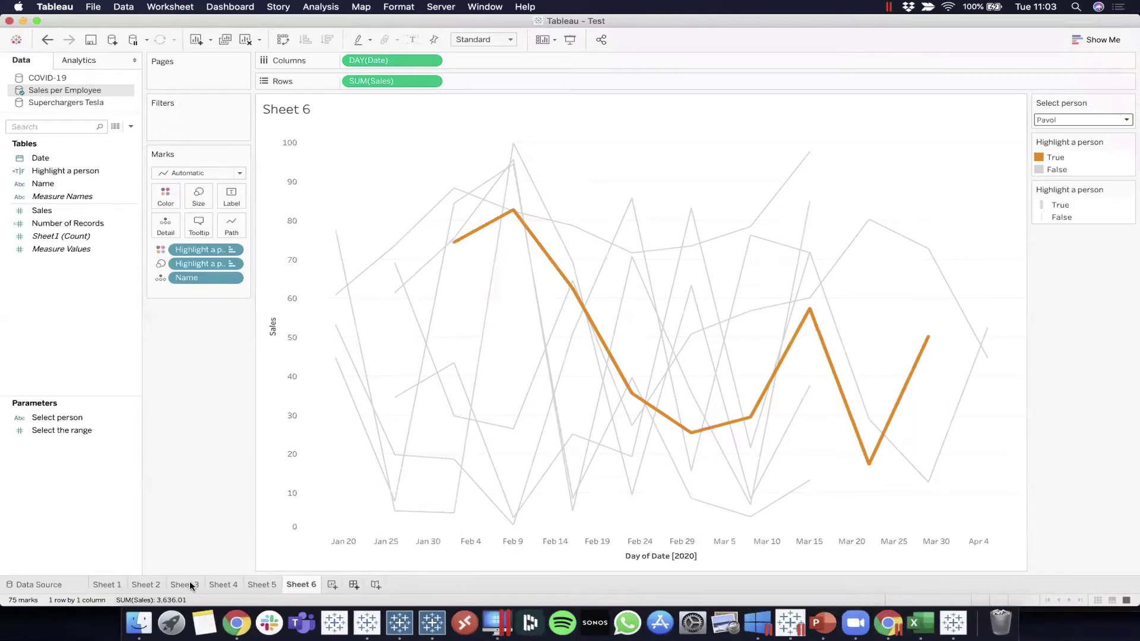
- Browse Sheets 1–5, clearing a mistaken empty rename on Sheet 3
{"action": "left_click", "coordinate": [111, 584]}
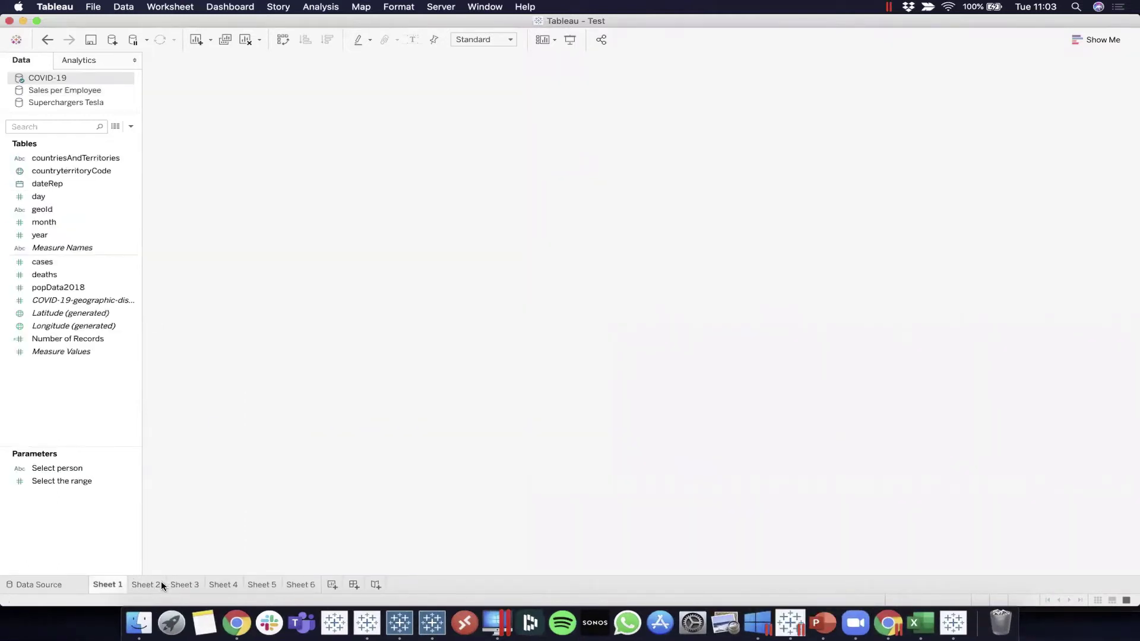
{"action": "left_click", "coordinate": [136, 585]}
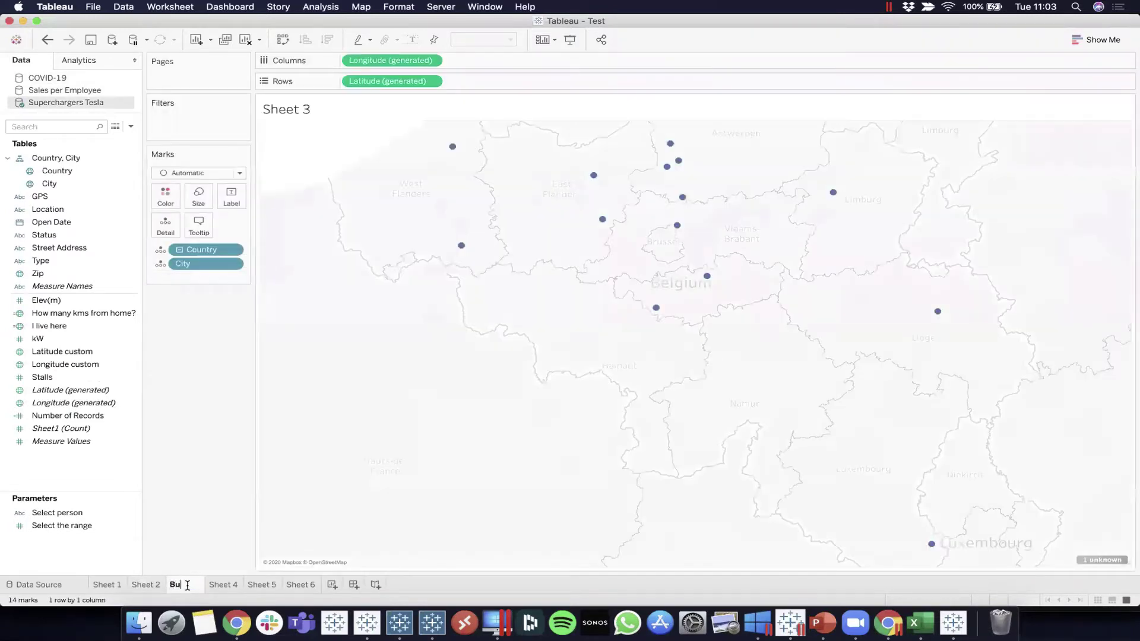
{"action": "key", "text": "BackSpace"}
{"action": "key", "text": "BackSpace"}
{"action": "key", "text": "Return"}
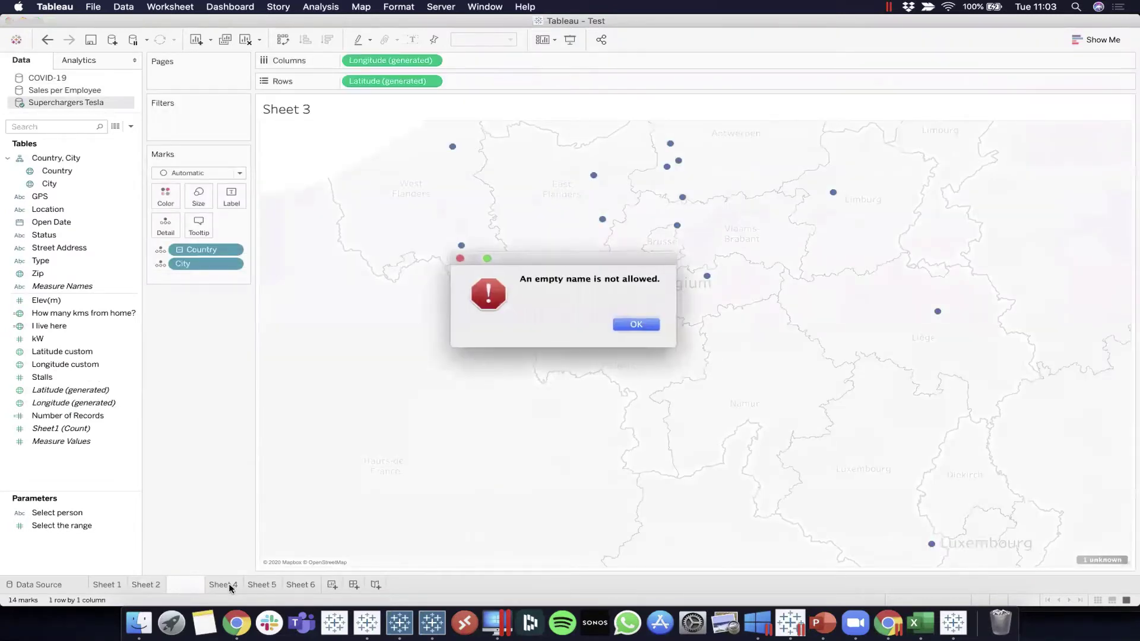
{"action": "key", "text": "Return"}
{"action": "left_click", "coordinate": [229, 586]}
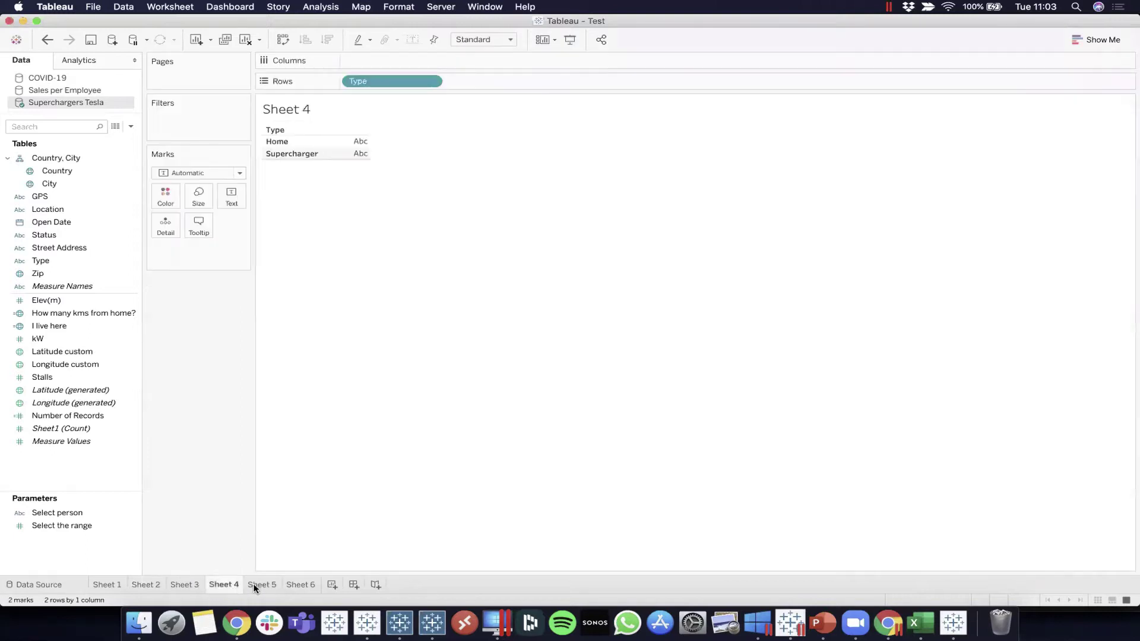
{"action": "left_click", "coordinate": [264, 585]}
- Rename Sheet 5 to 'Buffer calculation' and Sheet 6 to 'Sales per person'
{"action": "double_click", "coordinate": [265, 585]}
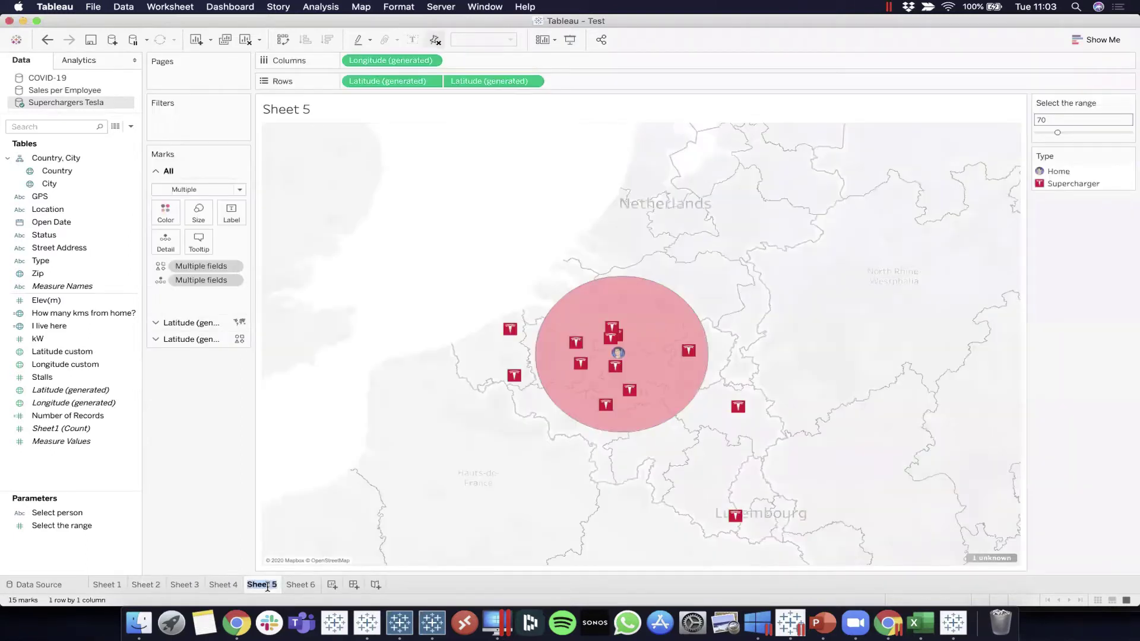
{"action": "type", "text": "BNu"}
{"action": "key", "text": "BackSpace"}
{"action": "key", "text": "BackSpace"}
{"action": "type", "text": "uffer"}
{"action": "type", "text": " calculation"}
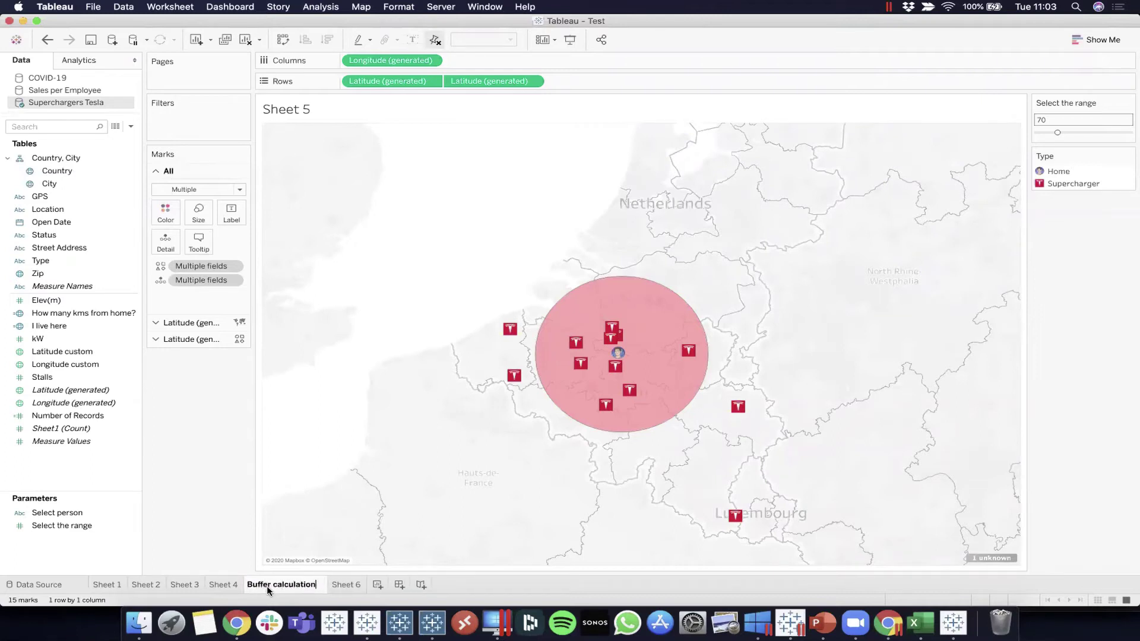
{"action": "key", "text": "Return"}
{"action": "double_click", "coordinate": [351, 584]}
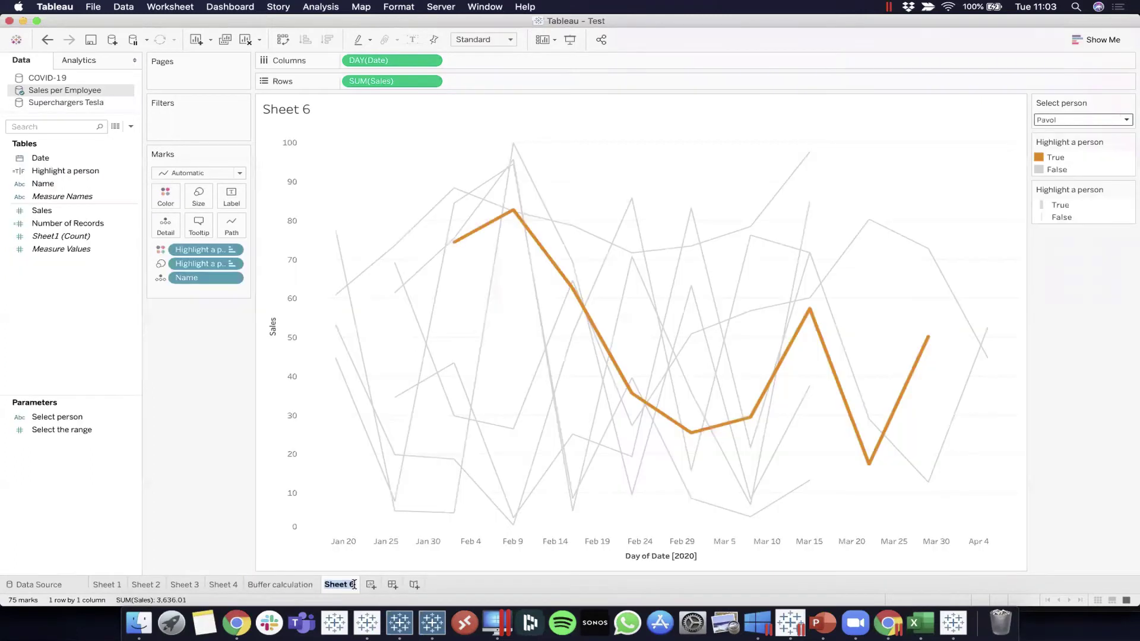
{"action": "type", "text": "Sales"}
{"action": "type", "text": " per person"}
{"action": "key", "text": "Return"}
- Create a new dashboard with its title showing and enter 'Free skill-up | Tableau 2020.1'
{"action": "left_click", "coordinate": [427, 584]}
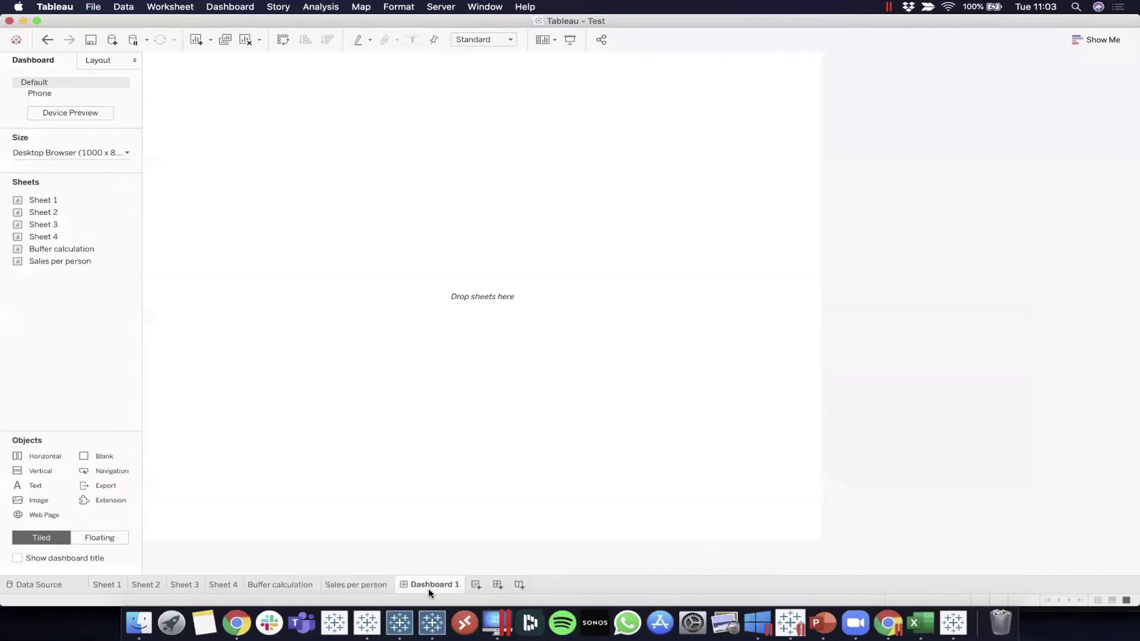
{"action": "left_click", "coordinate": [36, 558]}
{"action": "double_click", "coordinate": [356, 70]}
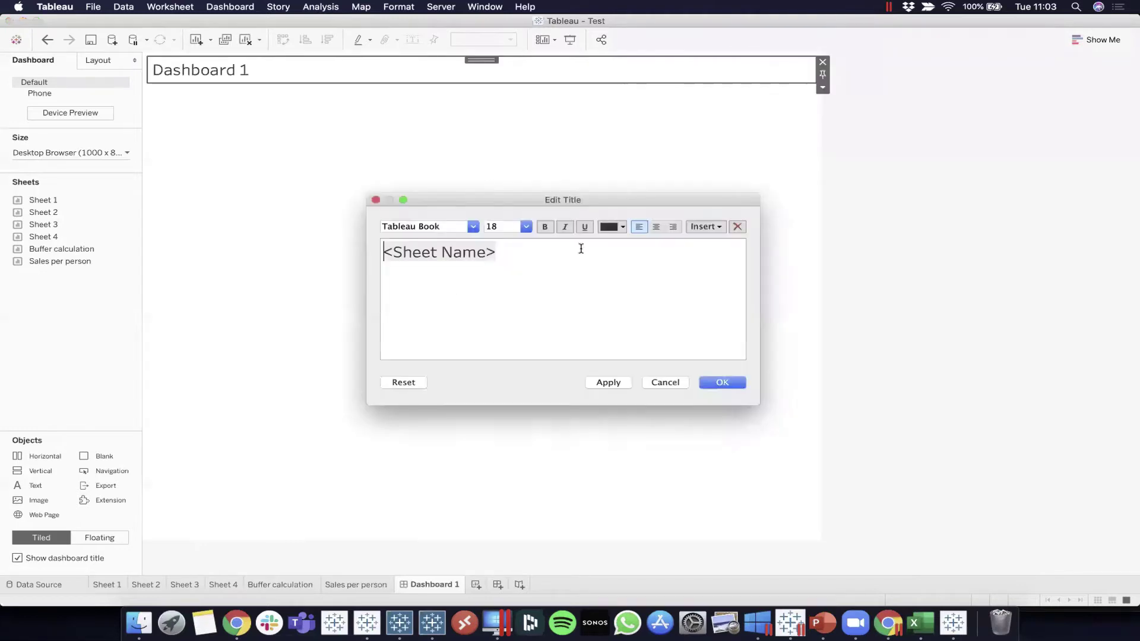
{"action": "key", "text": "super+a"}
{"action": "type", "text": "Fre"}
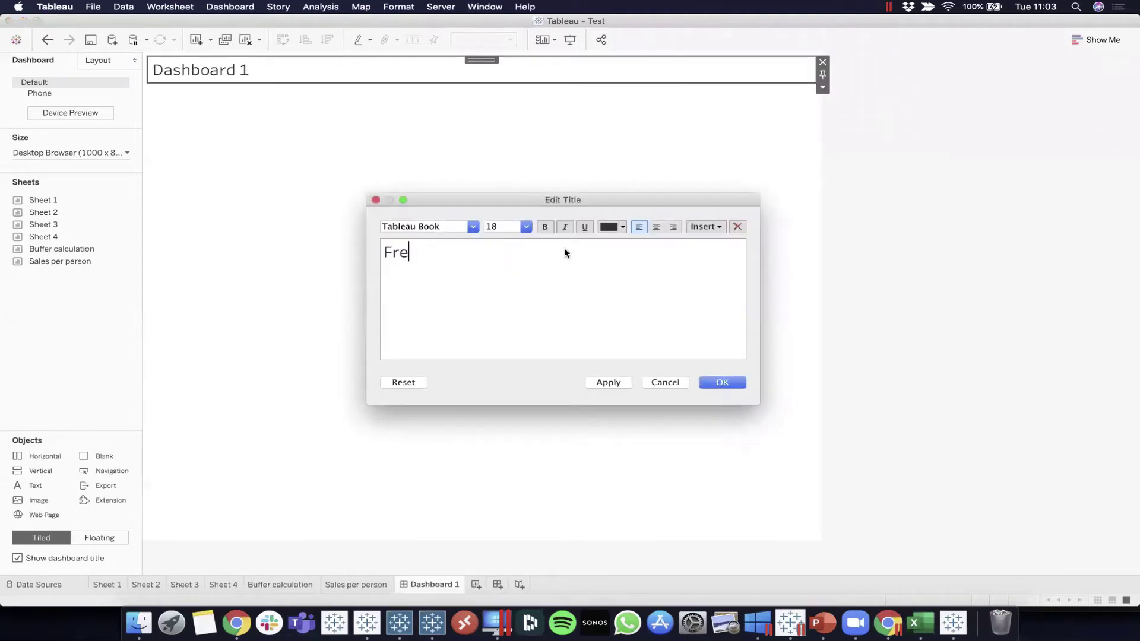
{"action": "type", "text": "e skill"}
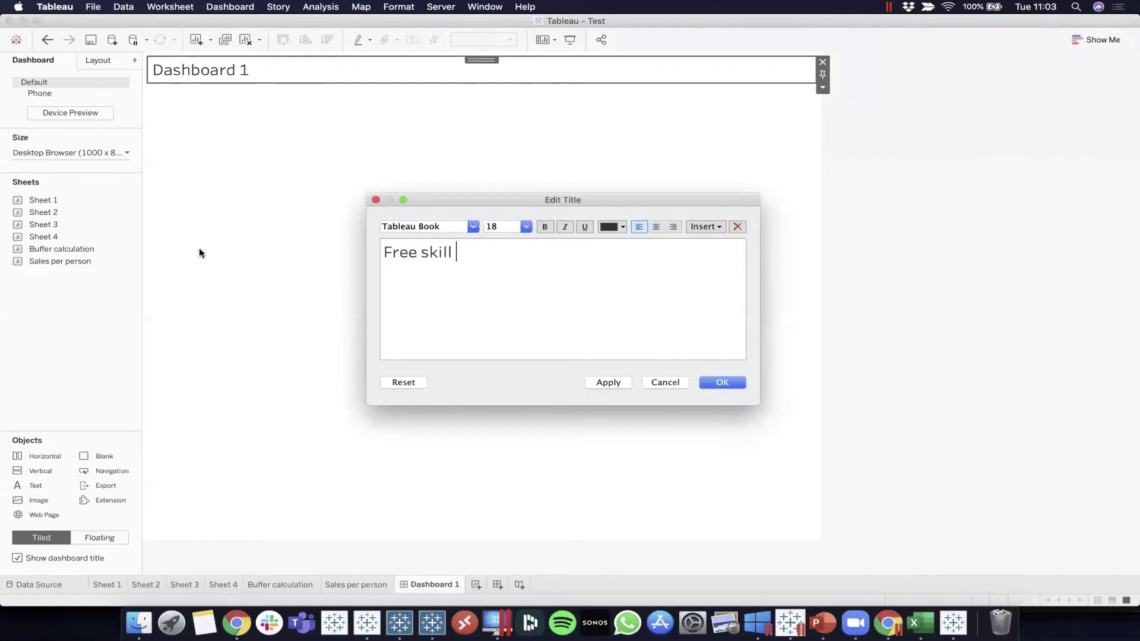
{"action": "key", "text": "BackSpace"}
{"action": "key", "text": "BackSpace"}
{"action": "type", "text": "l-oiu"}
{"action": "key", "text": "BackSpace"}
{"action": "key", "text": "BackSpace"}
{"action": "key", "text": "BackSpace"}
{"action": "type", "text": "up | "}
{"action": "type", "text": "Tableau 2020"}
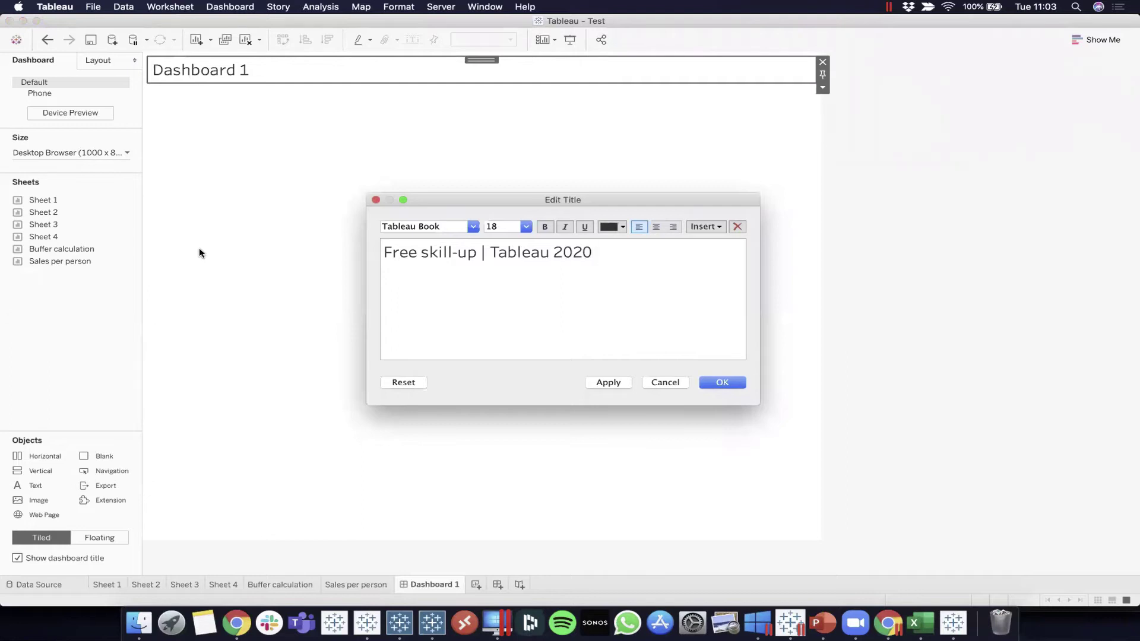
{"action": "type", "text": ".1"}
- Format the dashboard title in Arial at size 14
{"action": "triple_click", "coordinate": [504, 300]}
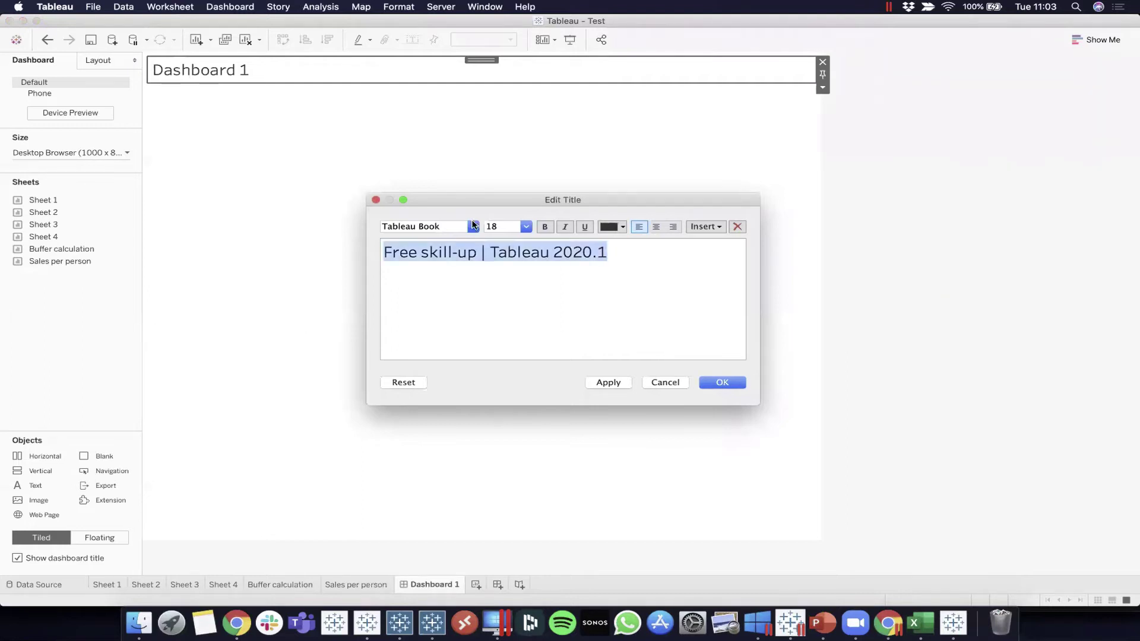
{"action": "left_click", "coordinate": [473, 226]}
{"action": "left_click", "coordinate": [427, 355]}
{"action": "left_click", "coordinate": [526, 226]}
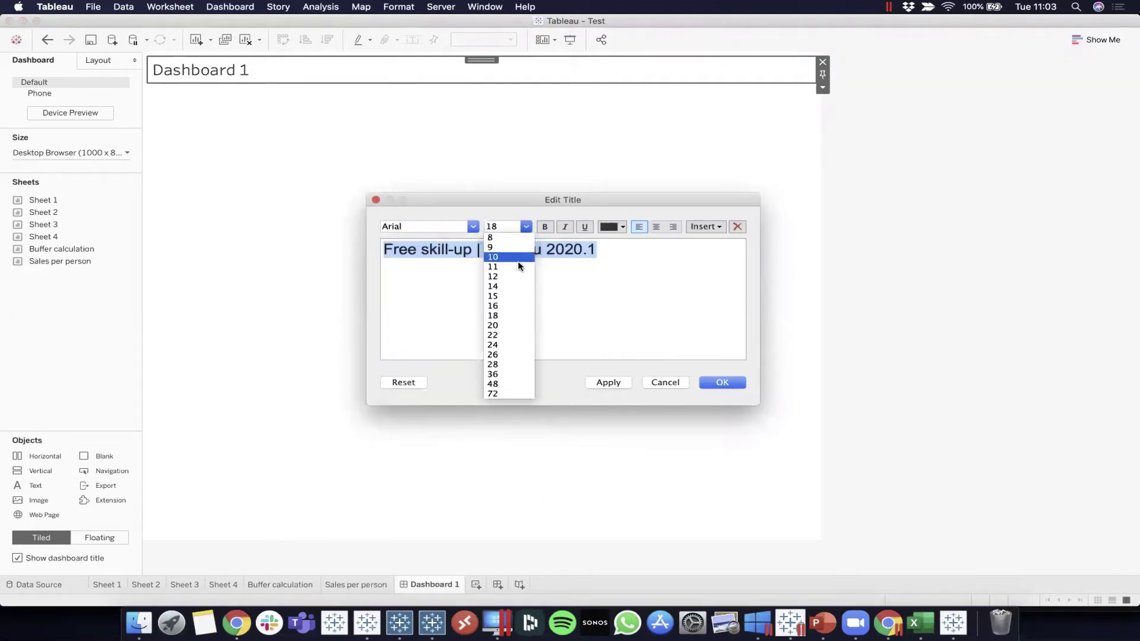
{"action": "left_click", "coordinate": [511, 287]}
{"action": "left_click", "coordinate": [718, 383]}
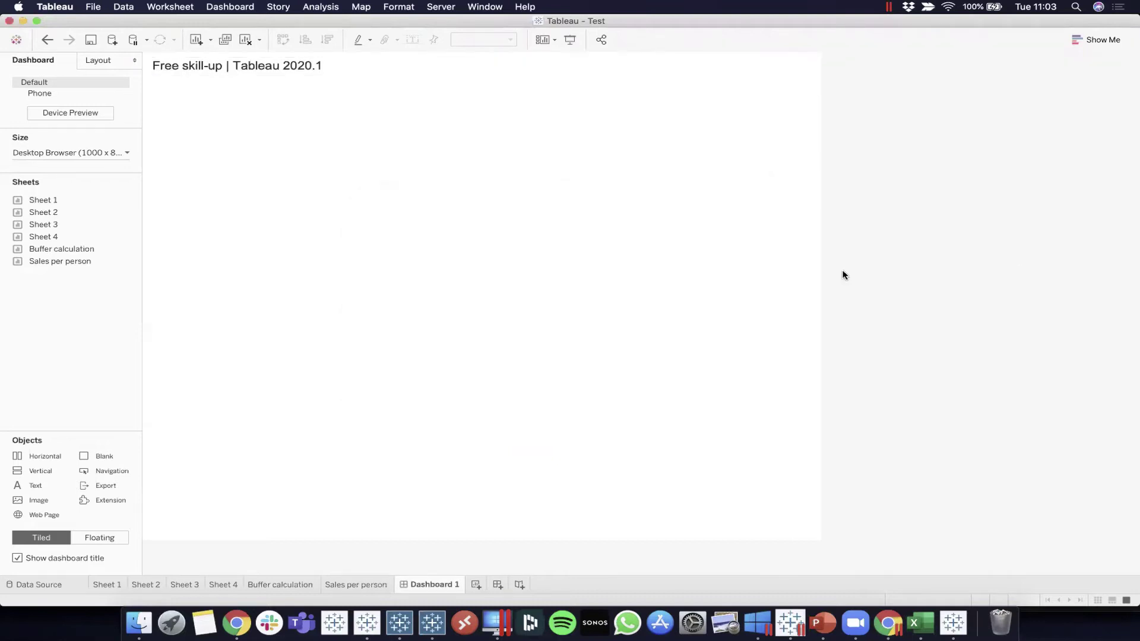
- Place the Buffer calculation map above Sales per person and add a short blank above Select person
{"action": "left_click_drag", "start_coordinate": [59, 249], "coordinate": [299, 166]}
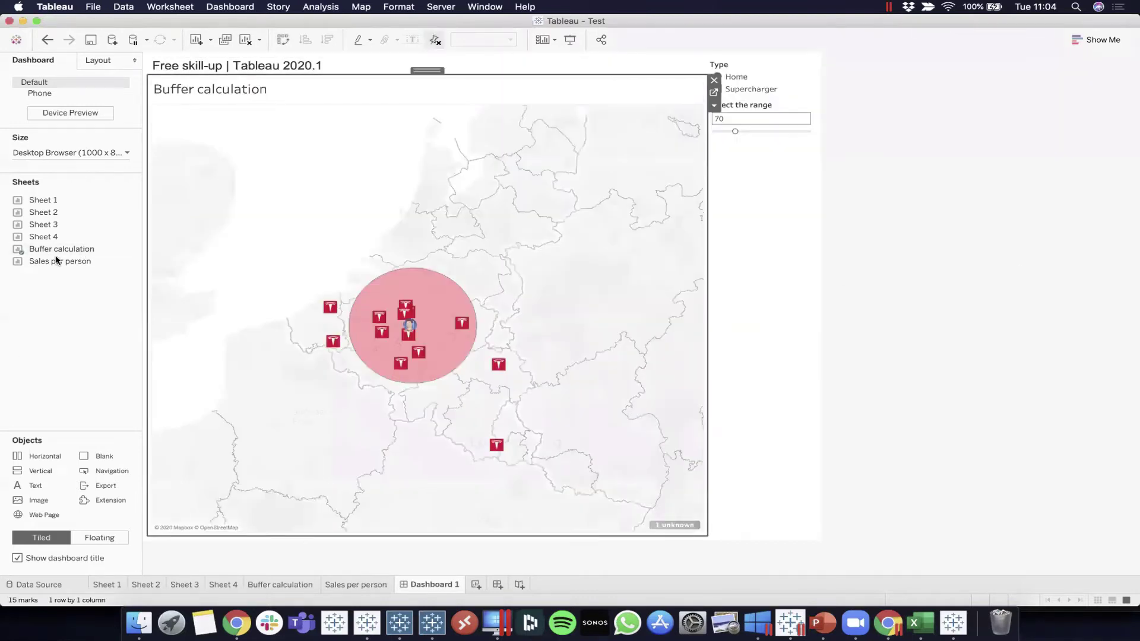
{"action": "left_click_drag", "start_coordinate": [59, 261], "coordinate": [331, 401]}
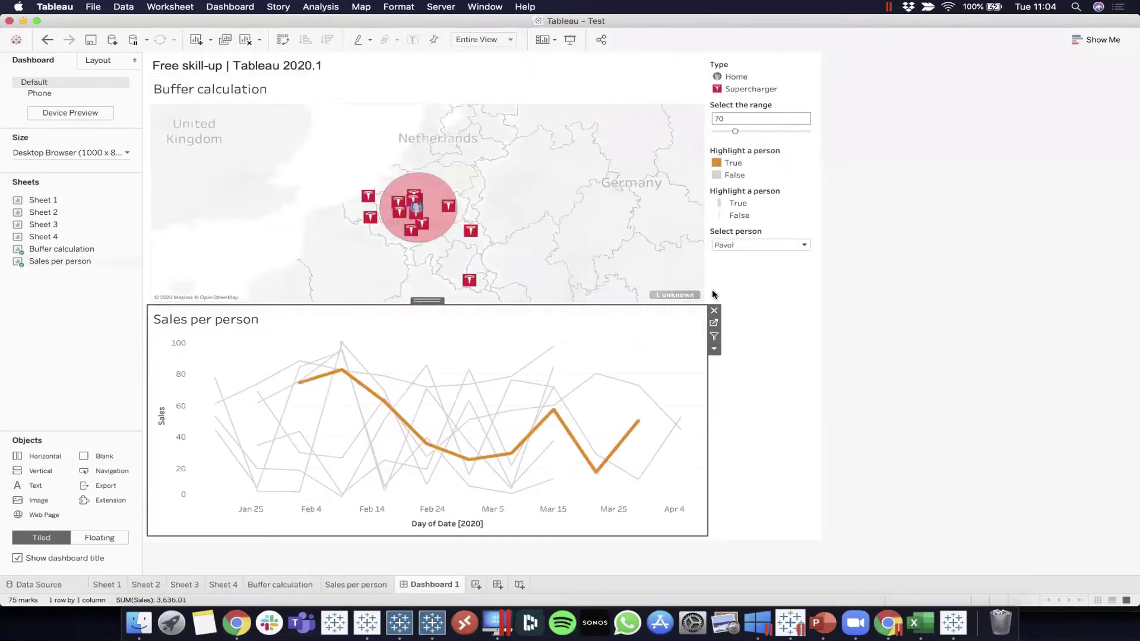
{"action": "left_click", "coordinate": [755, 232]}
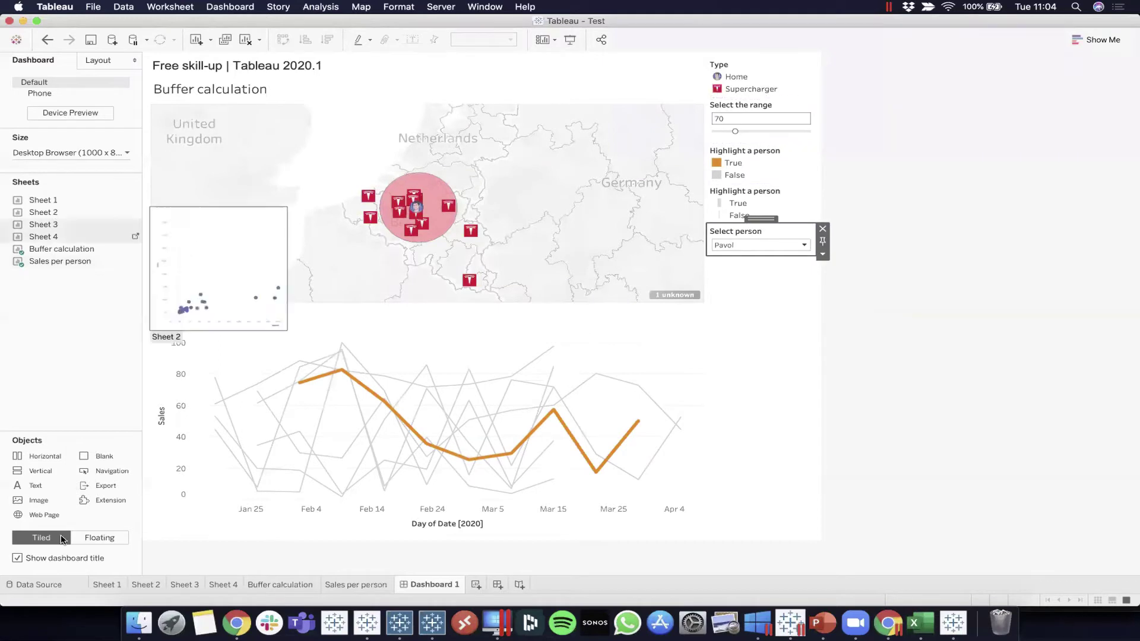
{"action": "mouse_move", "coordinate": [94, 456]}
{"action": "left_mouse_down"}
{"action": "mouse_move", "coordinate": [211, 431]}
{"action": "mouse_move", "coordinate": [756, 225]}
{"action": "left_mouse_up"}
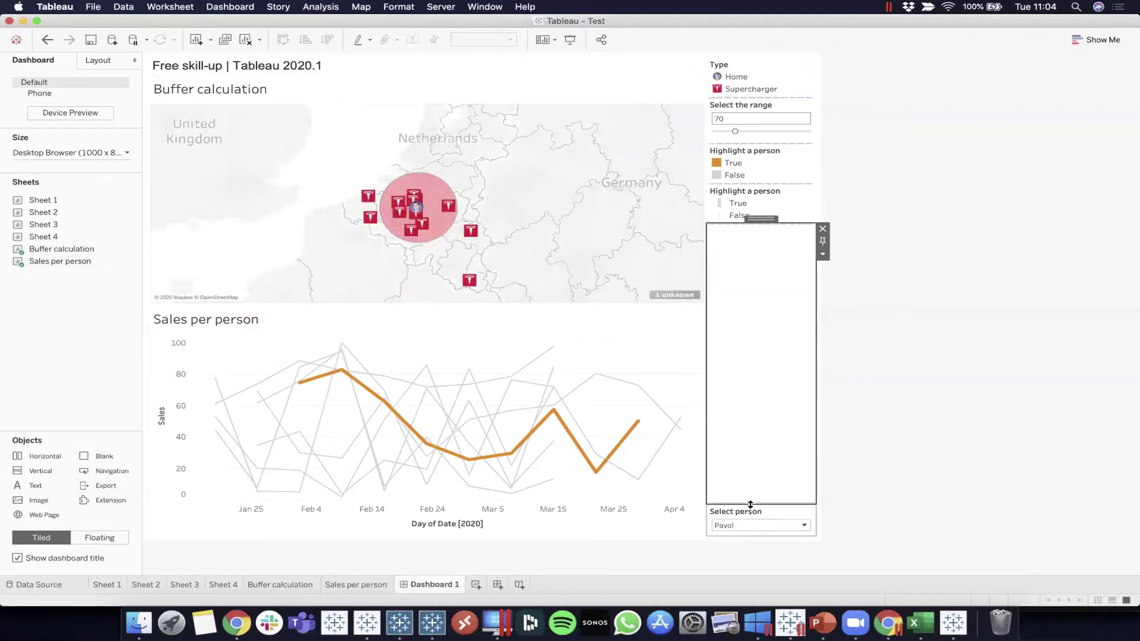
{"action": "left_click_drag", "start_coordinate": [755, 503], "coordinate": [796, 311]}
- Remove both Highlight a person legends from the dashboard
{"action": "left_click", "coordinate": [774, 196]}
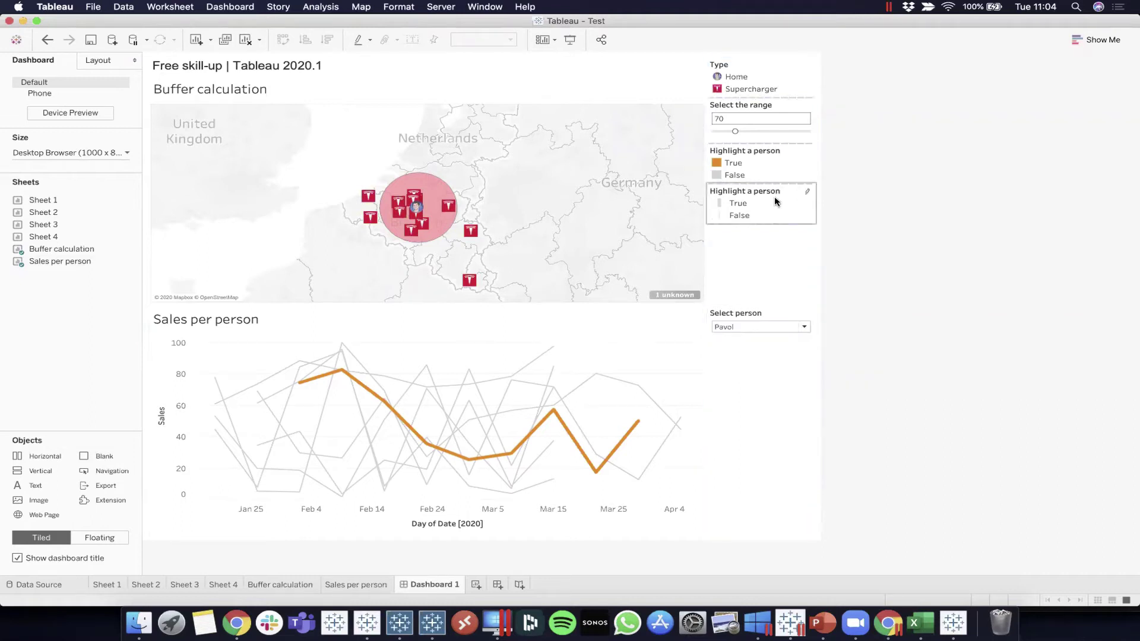
{"action": "left_click", "coordinate": [823, 189]}
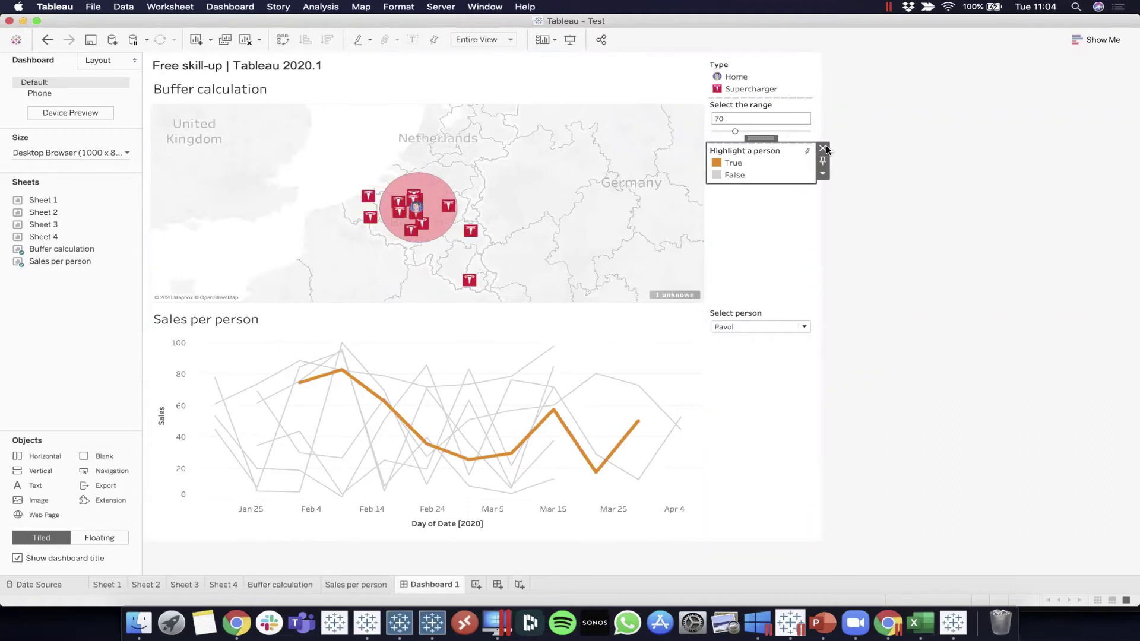
{"action": "left_click", "coordinate": [827, 149]}
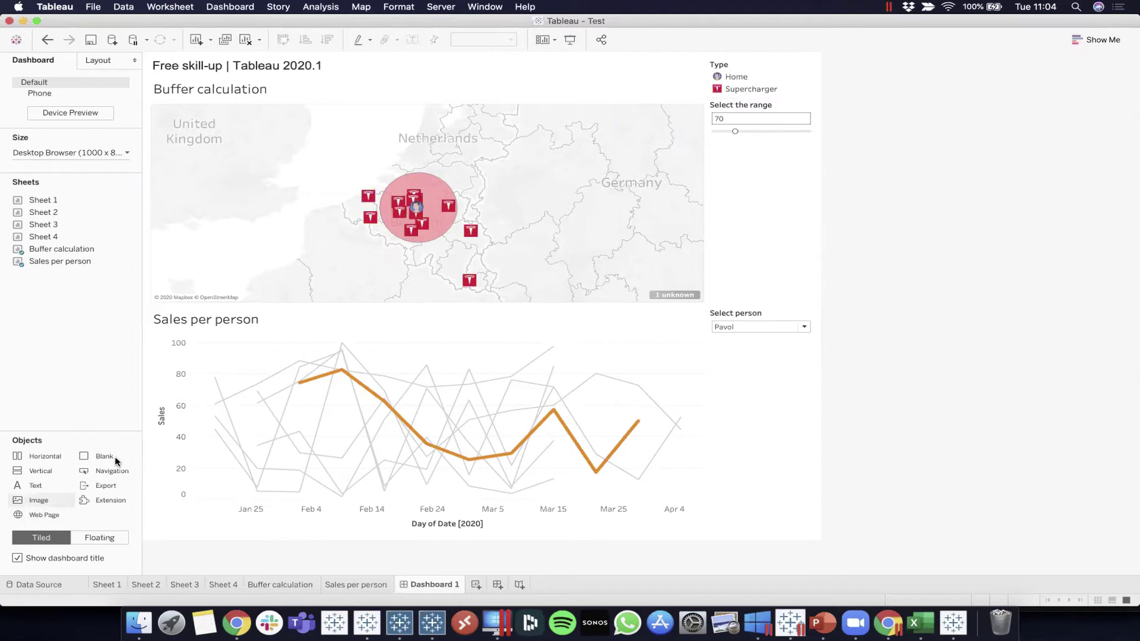
- Move the Type legend above the range control and close the gap above it
{"action": "mouse_move", "coordinate": [715, 78]}
{"action": "left_mouse_down"}
{"action": "mouse_move", "coordinate": [745, 93]}
{"action": "mouse_move", "coordinate": [771, 156]}
{"action": "left_mouse_up"}
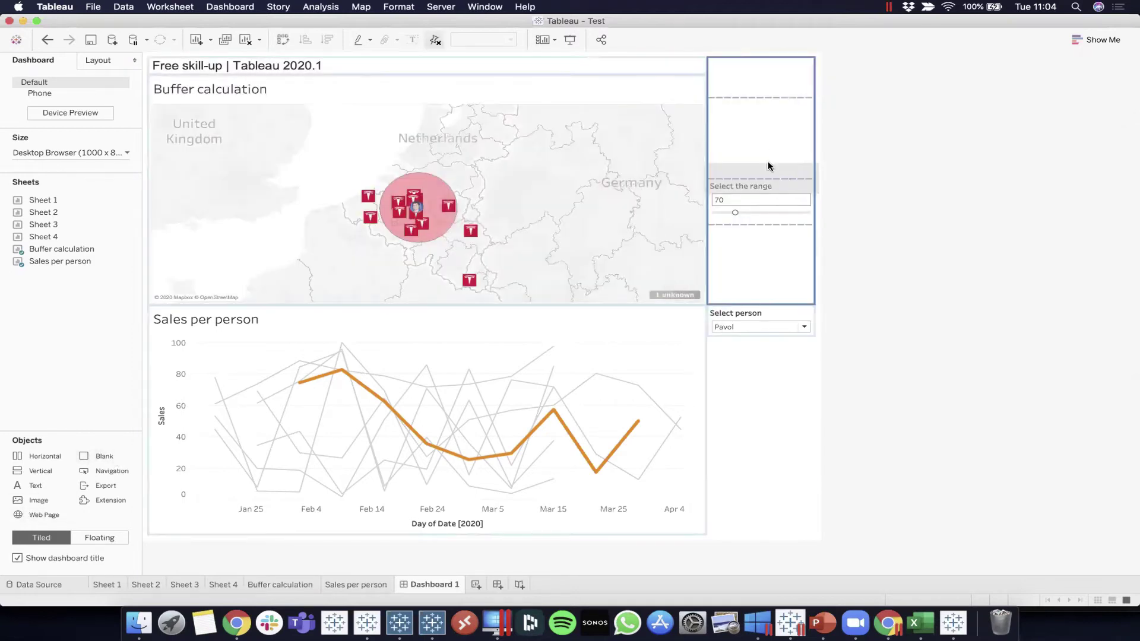
{"action": "left_click_drag", "start_coordinate": [772, 156], "coordinate": [768, 163]}
{"action": "left_click_drag", "start_coordinate": [736, 110], "coordinate": [736, 95]}
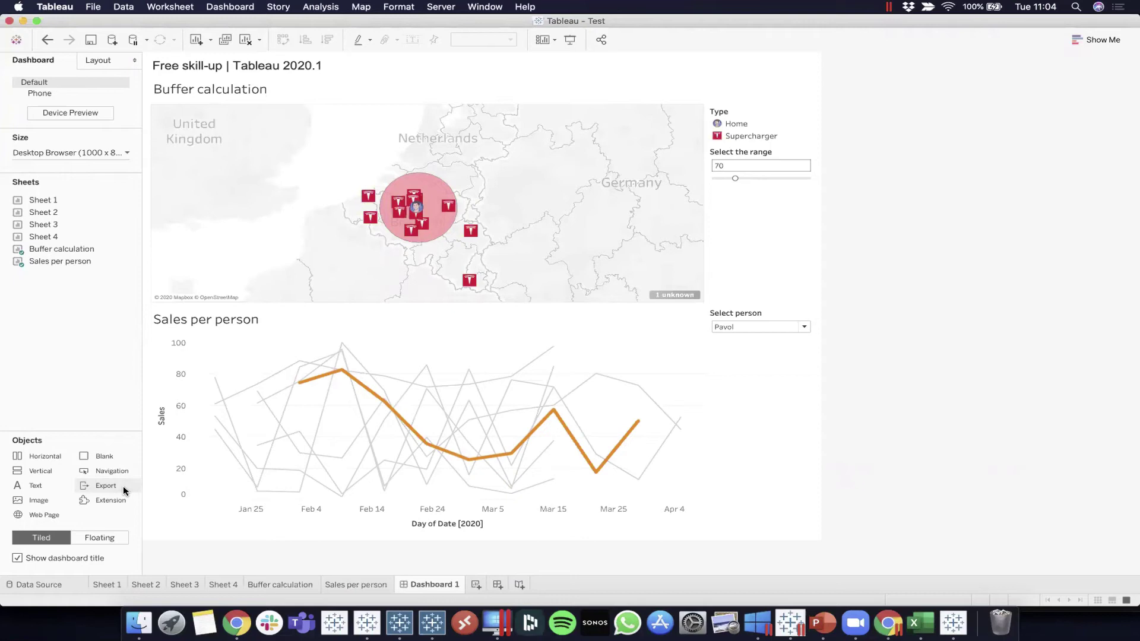
{"action": "left_click_drag", "start_coordinate": [122, 486], "coordinate": [316, 351]}
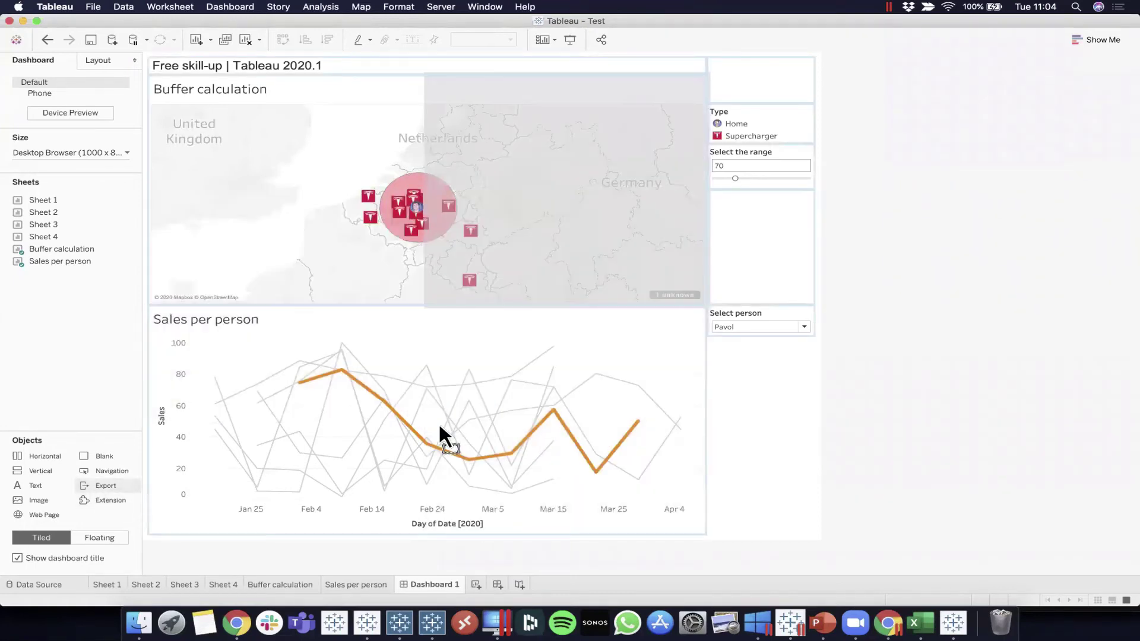
{"action": "mouse_move", "coordinate": [316, 350]}
{"action": "left_mouse_down"}
{"action": "mouse_move", "coordinate": [424, 178]}
{"action": "mouse_move", "coordinate": [542, 244]}
{"action": "mouse_move", "coordinate": [397, 142]}
{"action": "mouse_move", "coordinate": [450, 155]}
{"action": "mouse_move", "coordinate": [810, 65]}
{"action": "mouse_move", "coordinate": [811, 52]}
{"action": "mouse_move", "coordinate": [220, 333]}
{"action": "mouse_move", "coordinate": [99, 480]}
{"action": "left_mouse_up"}
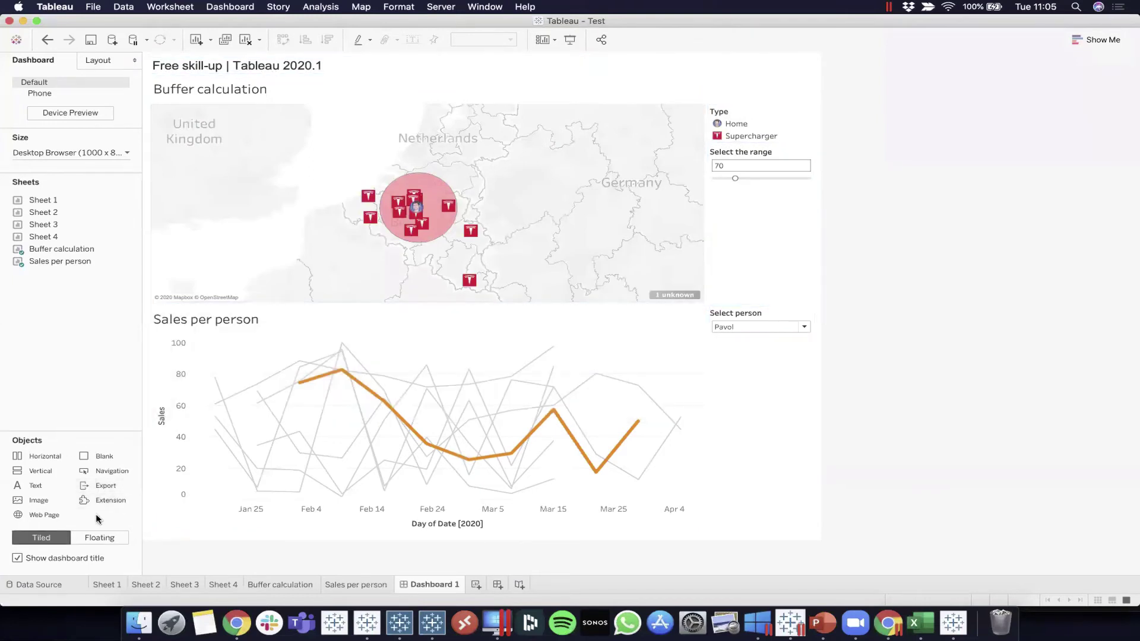
- Switch new objects to Floating and drop an Export object at the dashboard's top right
{"action": "left_click", "coordinate": [98, 537]}
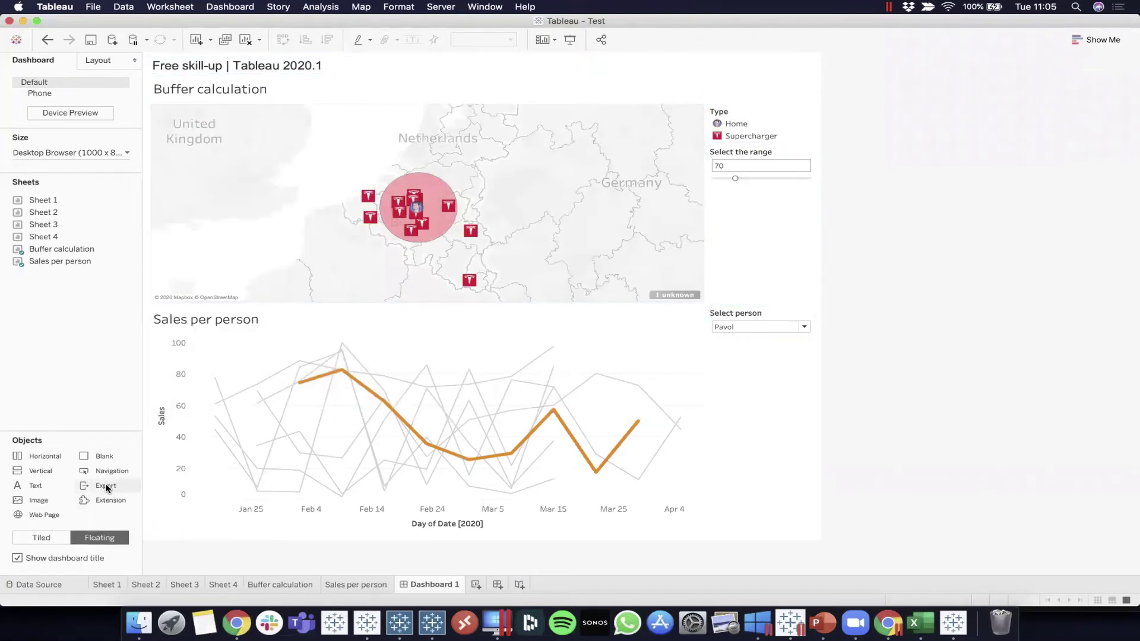
{"action": "left_click_drag", "start_coordinate": [107, 488], "coordinate": [587, 71]}
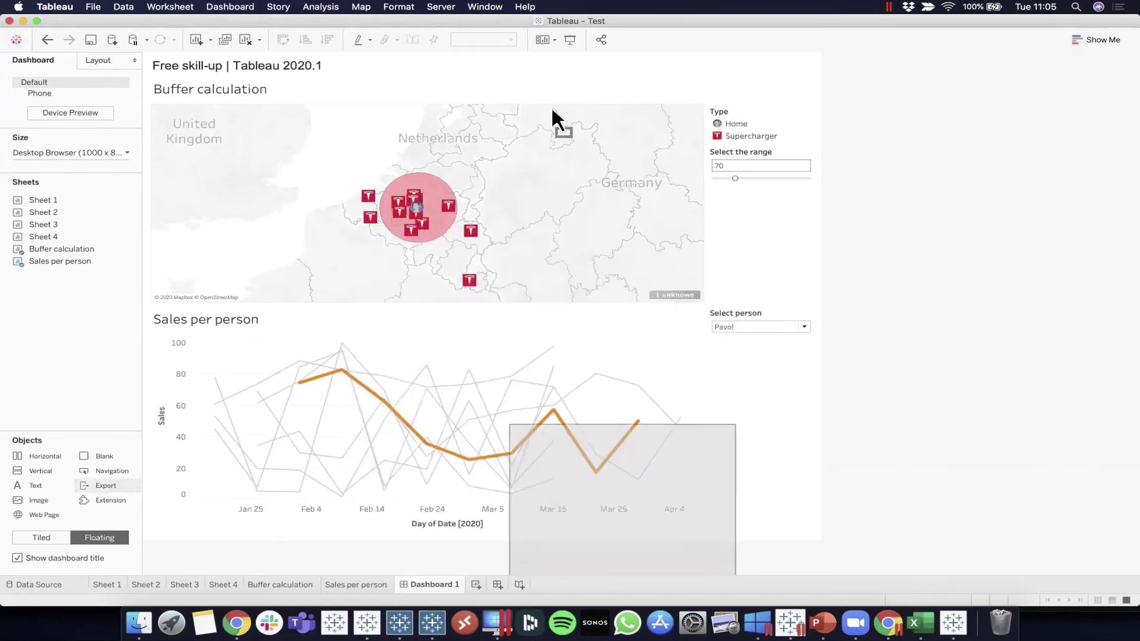
{"action": "left_click_drag", "start_coordinate": [588, 70], "coordinate": [761, 59]}
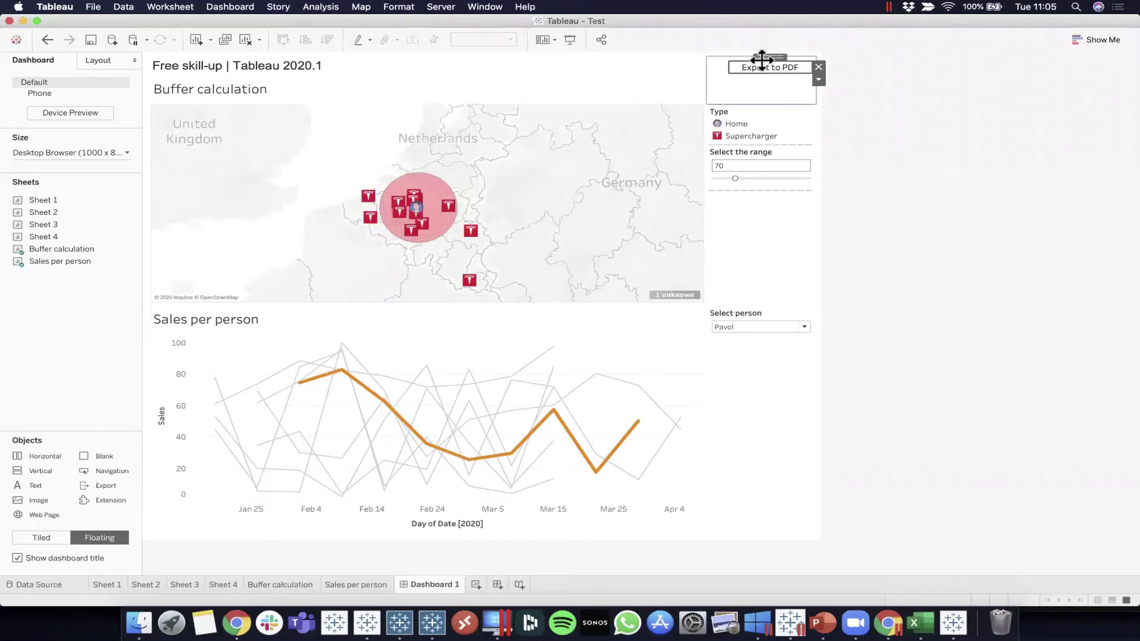
- In the export button's settings, keep PDF as the format and choose Image Button style
{"action": "left_click", "coordinate": [818, 80]}
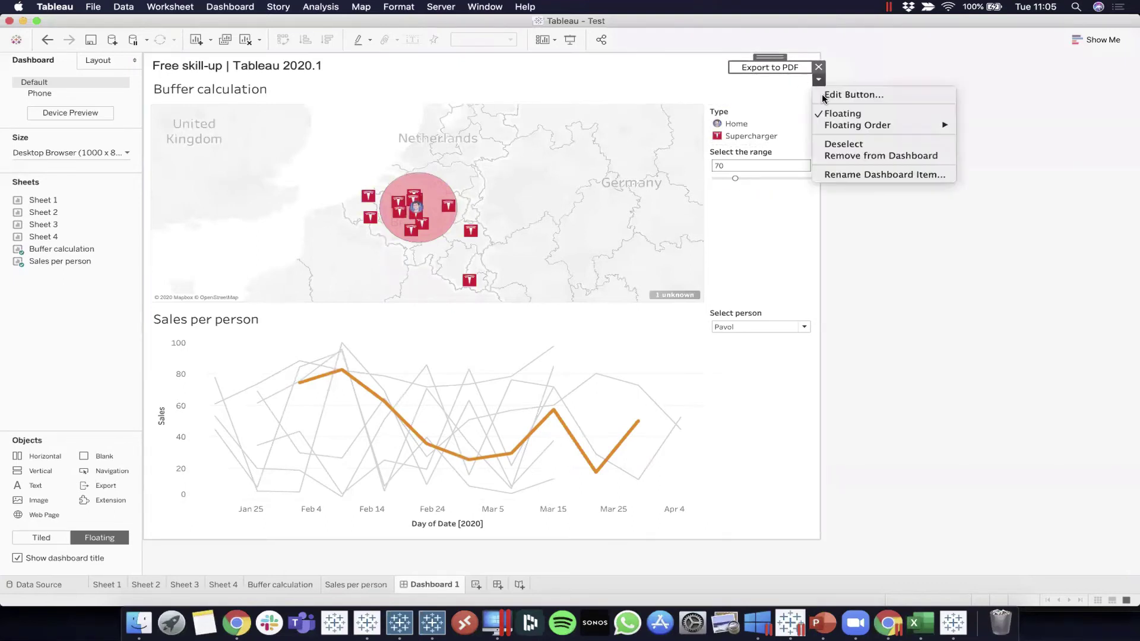
{"action": "left_click", "coordinate": [824, 95]}
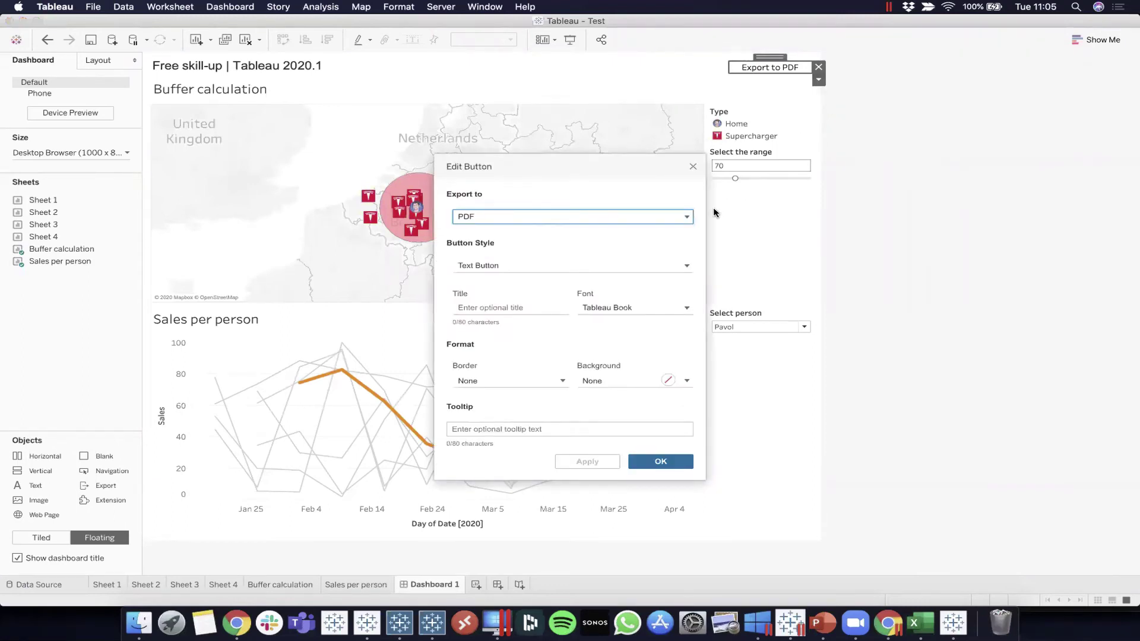
{"action": "left_click", "coordinate": [686, 222]}
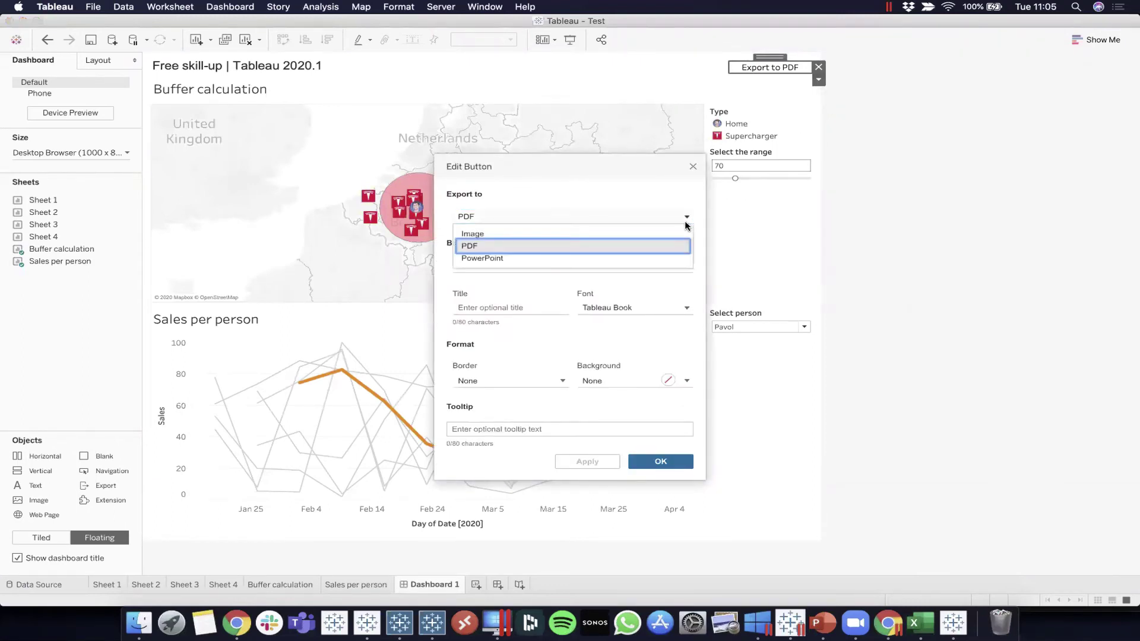
{"action": "left_click", "coordinate": [639, 247]}
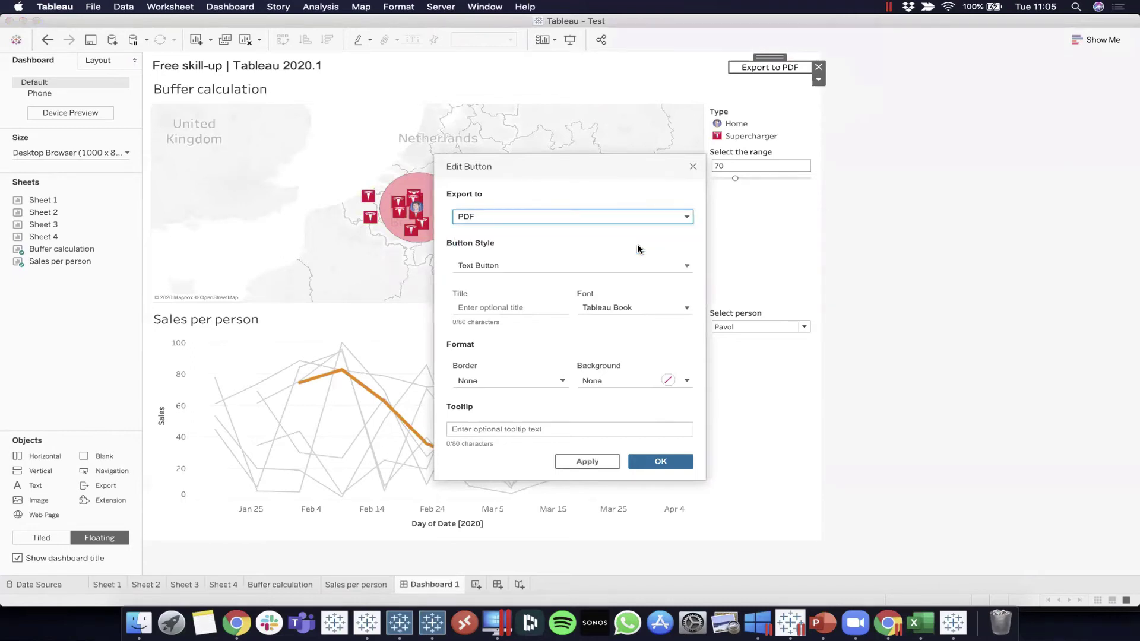
{"action": "left_click", "coordinate": [594, 262]}
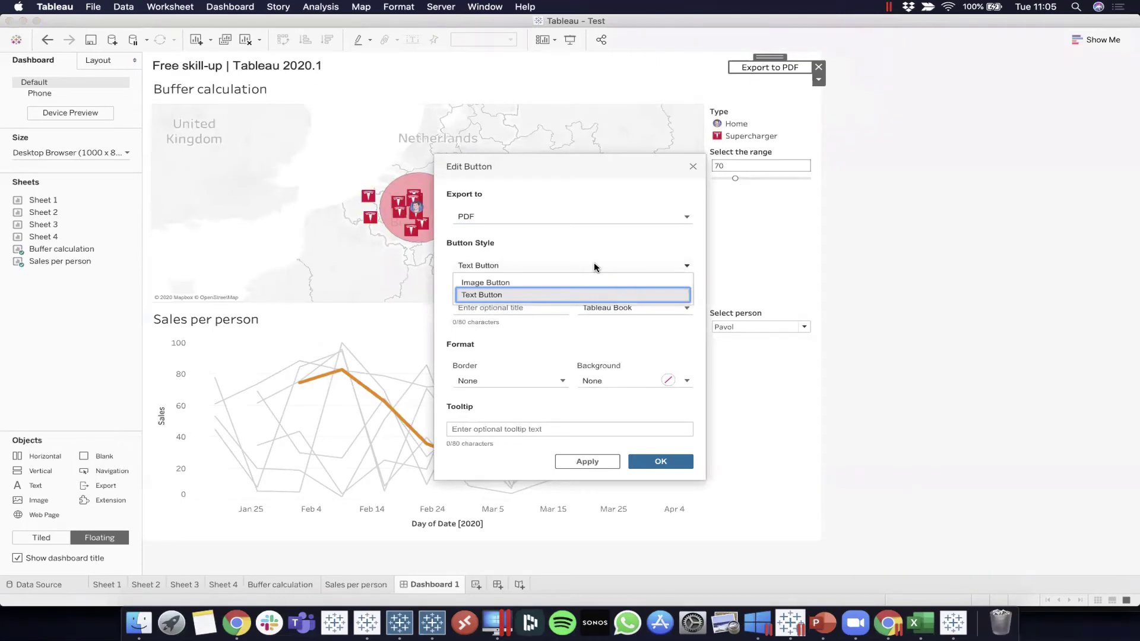
{"action": "left_click", "coordinate": [503, 282]}
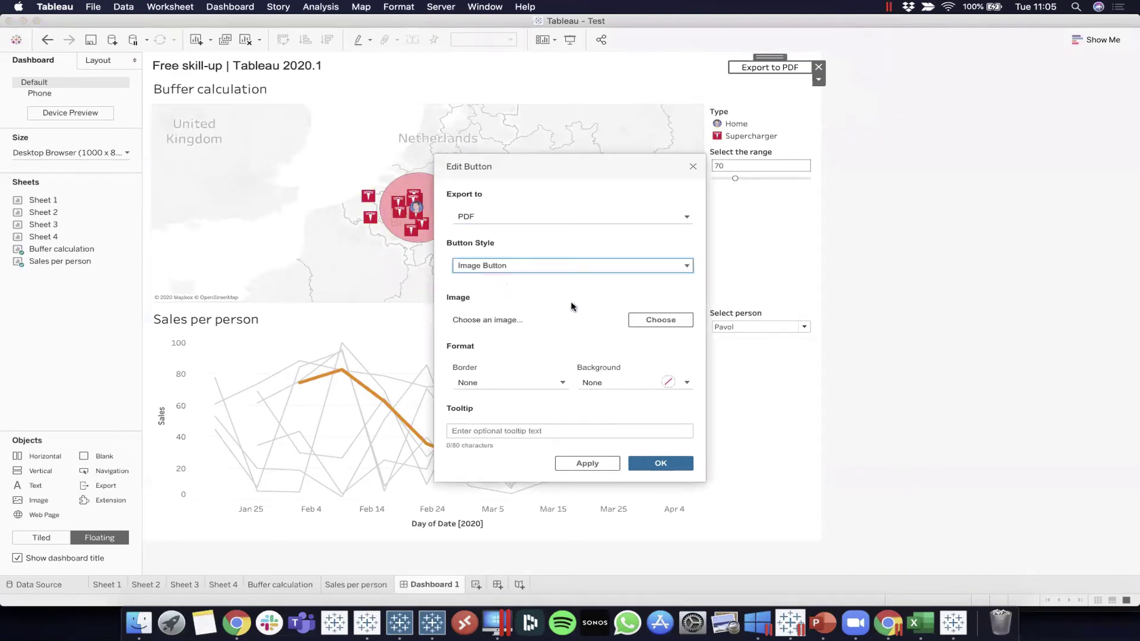
{"action": "left_click", "coordinate": [819, 58]}
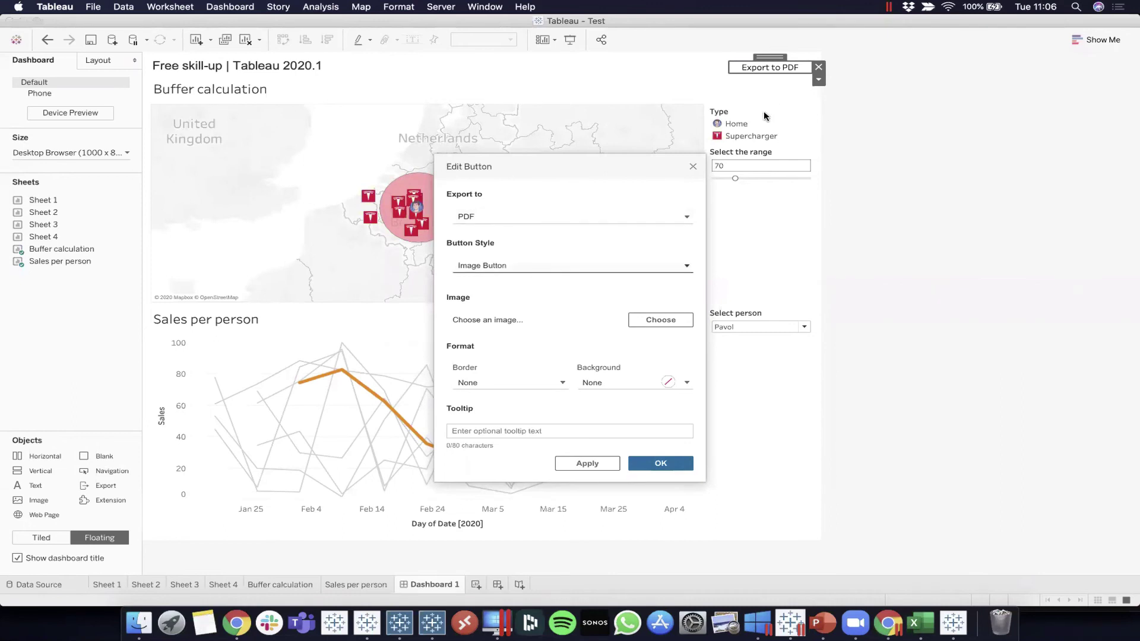
{"action": "left_click", "coordinate": [618, 214]}
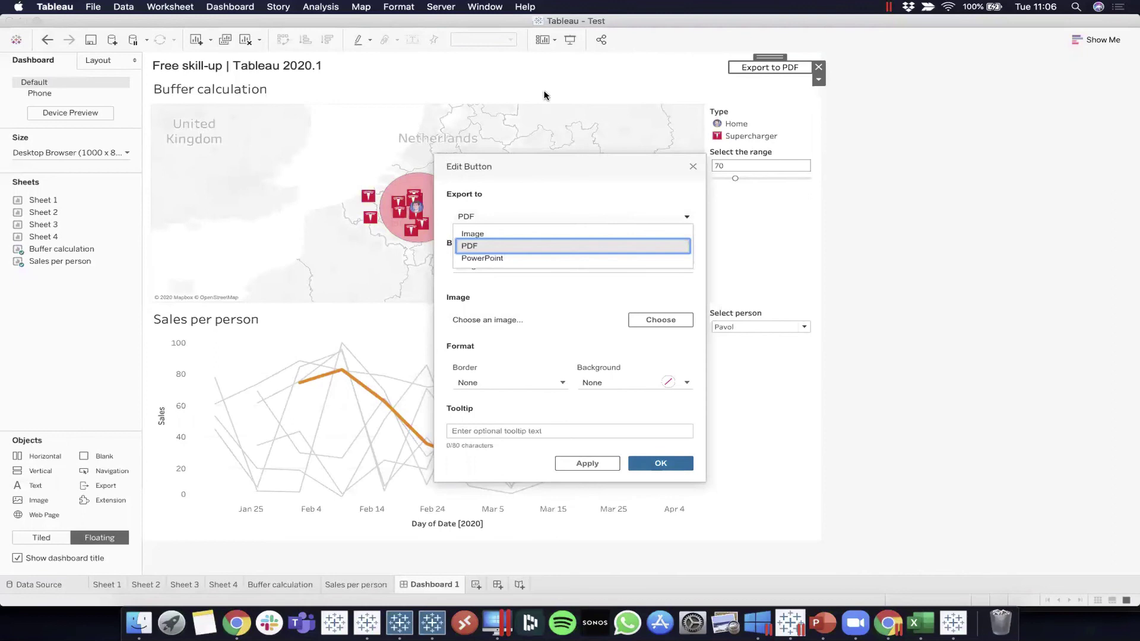
- Choose export.png from Desktop > Skill-Up | 2020.1 as the button image, keeping PDF
{"action": "left_click", "coordinate": [508, 244]}
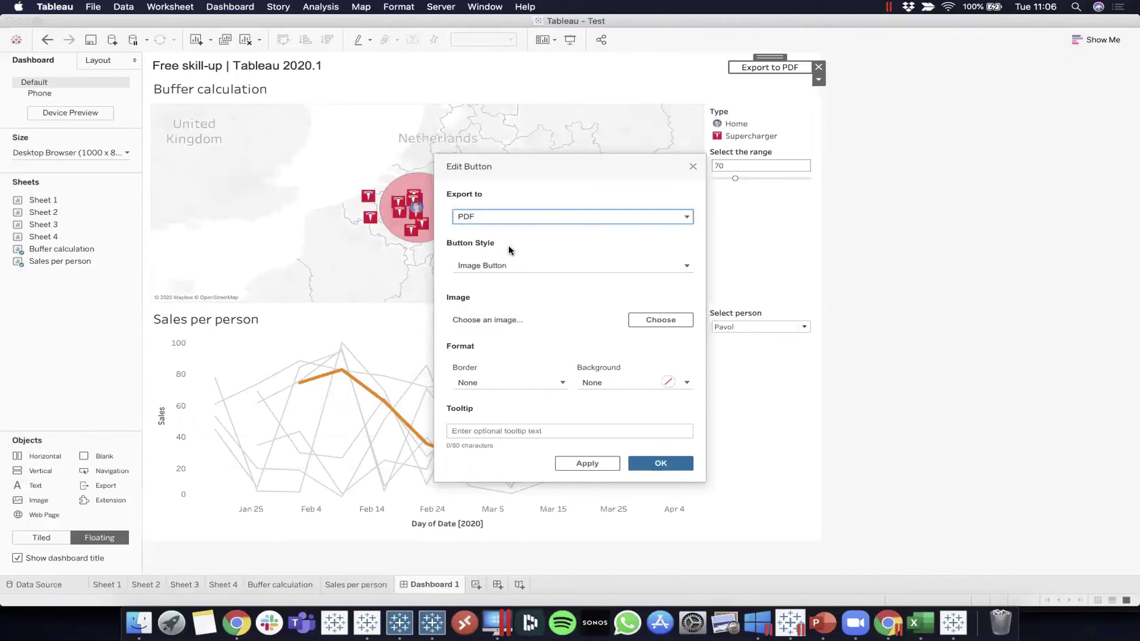
{"action": "left_click", "coordinate": [651, 319]}
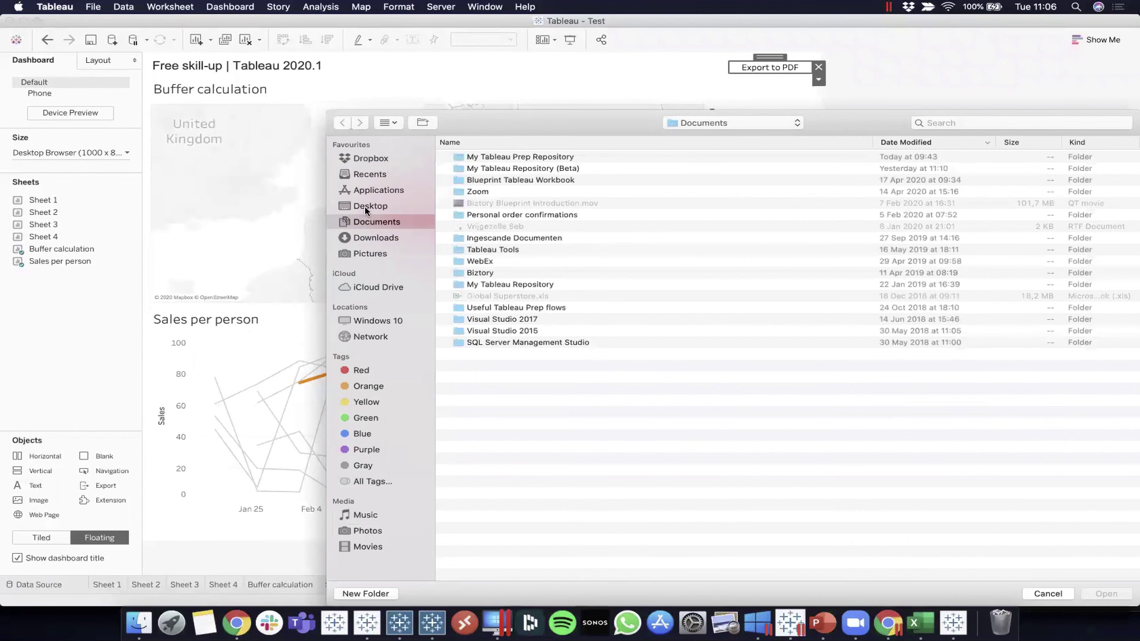
{"action": "left_click", "coordinate": [365, 207]}
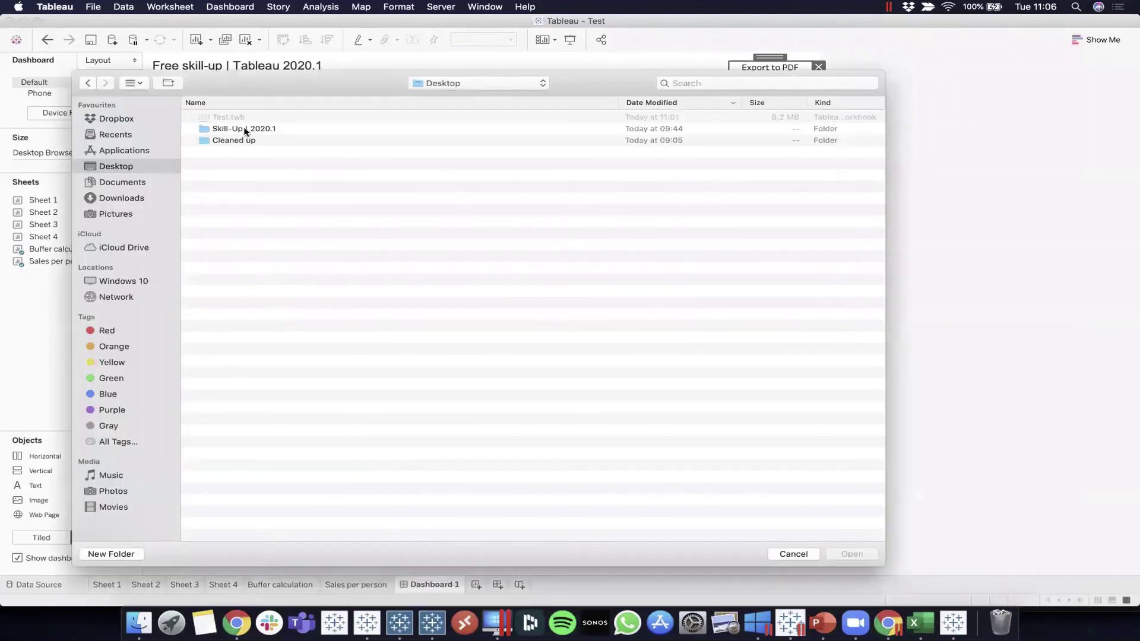
{"action": "double_click", "coordinate": [244, 129]}
{"action": "left_click", "coordinate": [226, 152]}
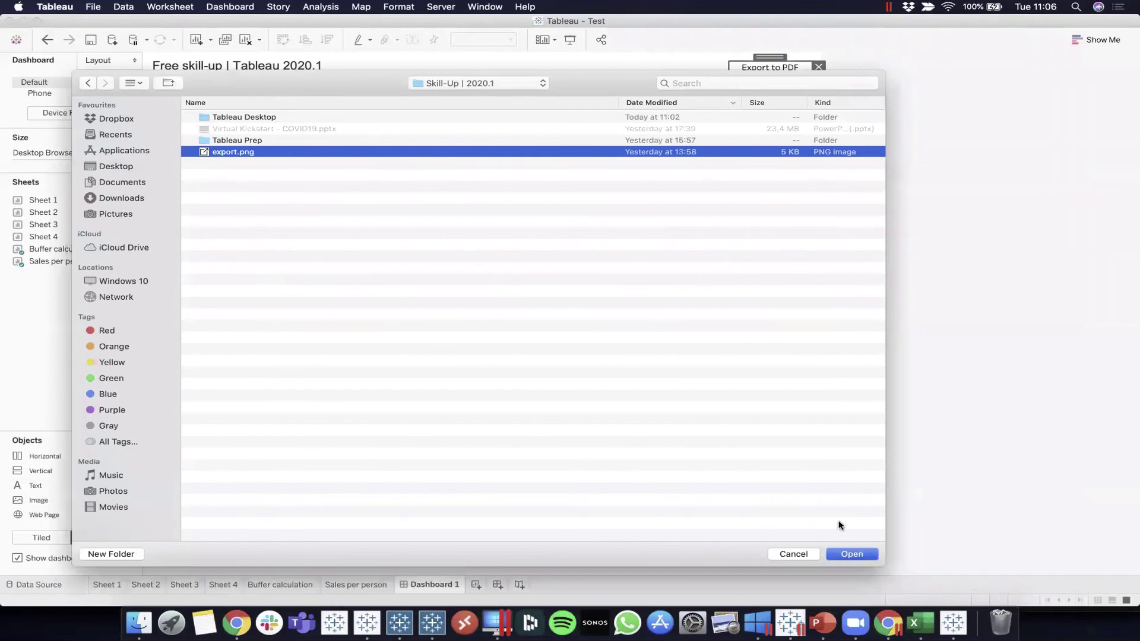
{"action": "left_click", "coordinate": [851, 553]}
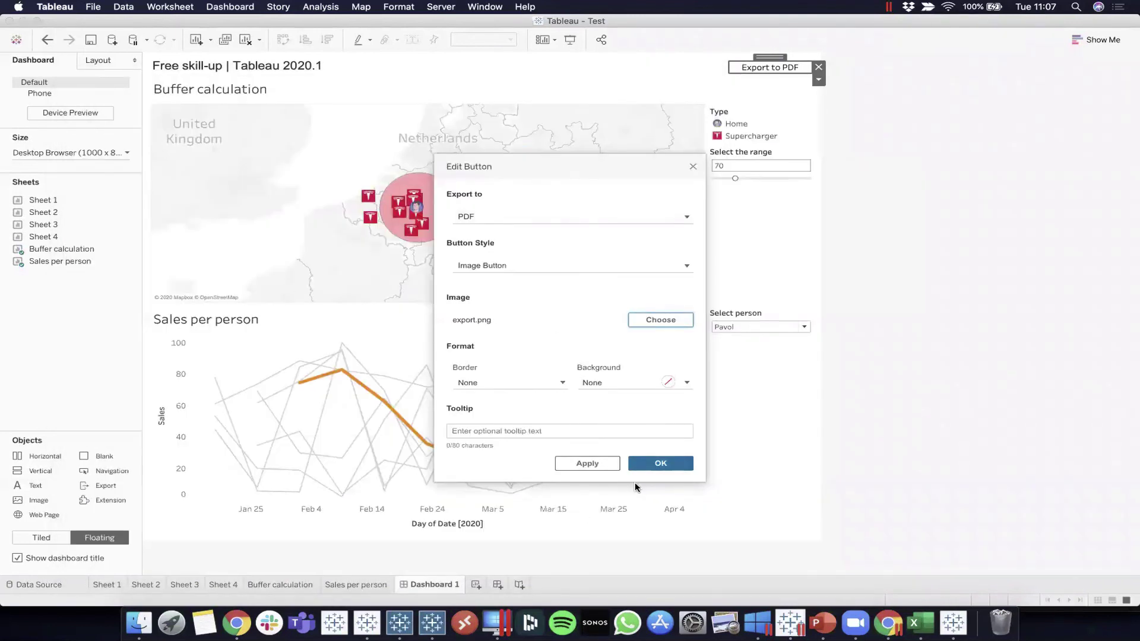
- Apply the image, shrink the button, test its Print to PDF dialog, then return to PowerPoint
{"action": "left_click", "coordinate": [660, 463]}
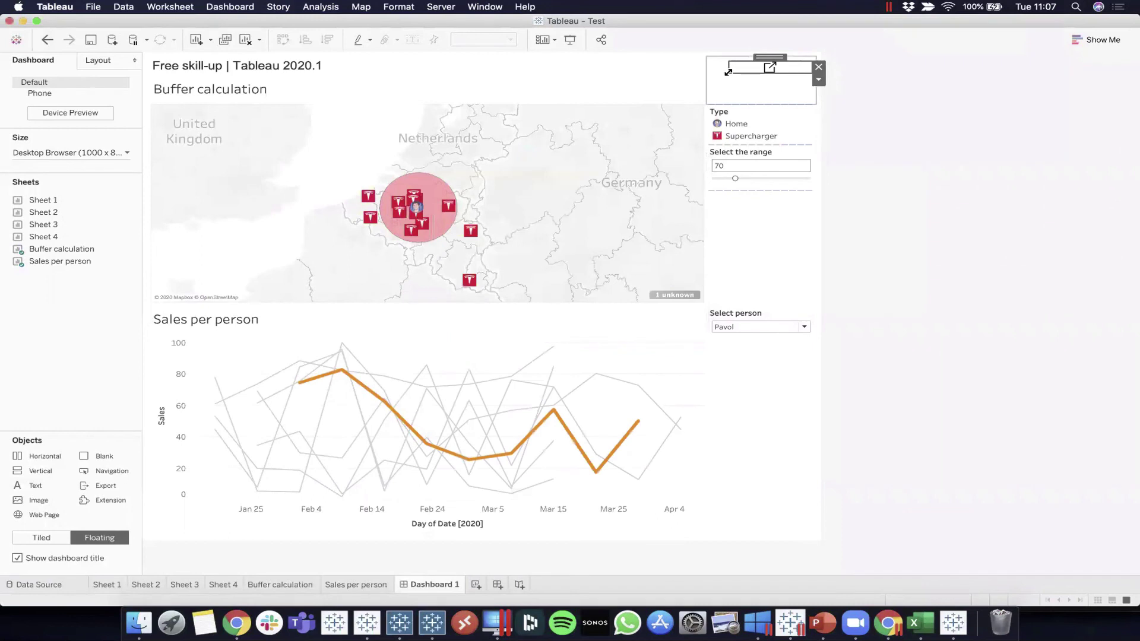
{"action": "mouse_move", "coordinate": [728, 72]}
{"action": "left_mouse_down"}
{"action": "mouse_move", "coordinate": [752, 81]}
{"action": "mouse_move", "coordinate": [780, 59]}
{"action": "mouse_move", "coordinate": [775, 77]}
{"action": "left_mouse_up"}
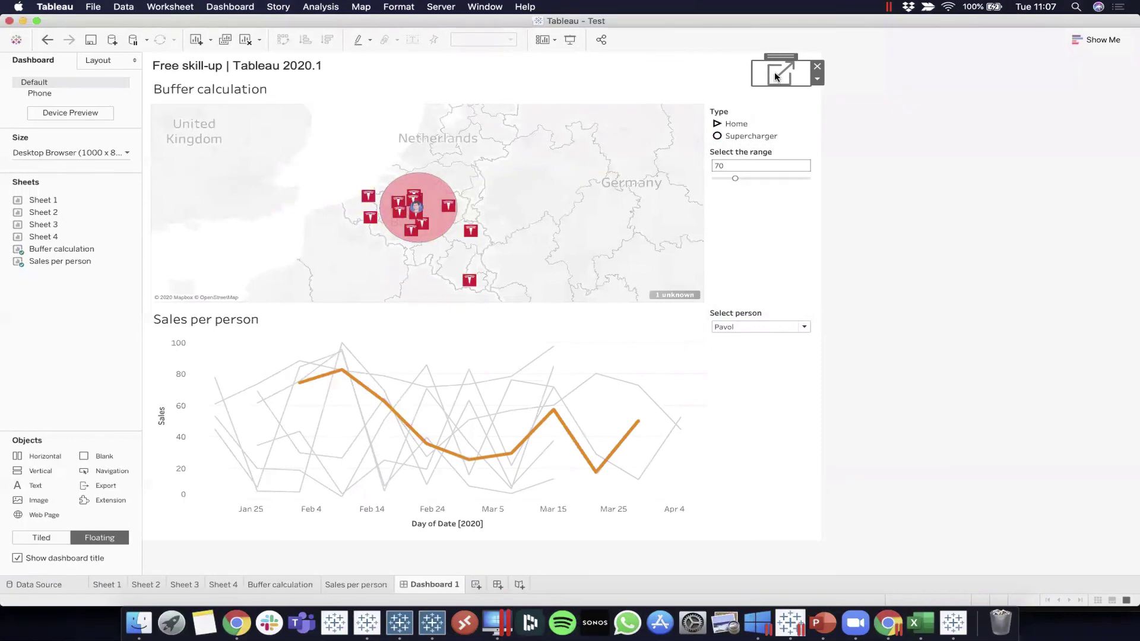
{"action": "left_click", "coordinate": [774, 73]}
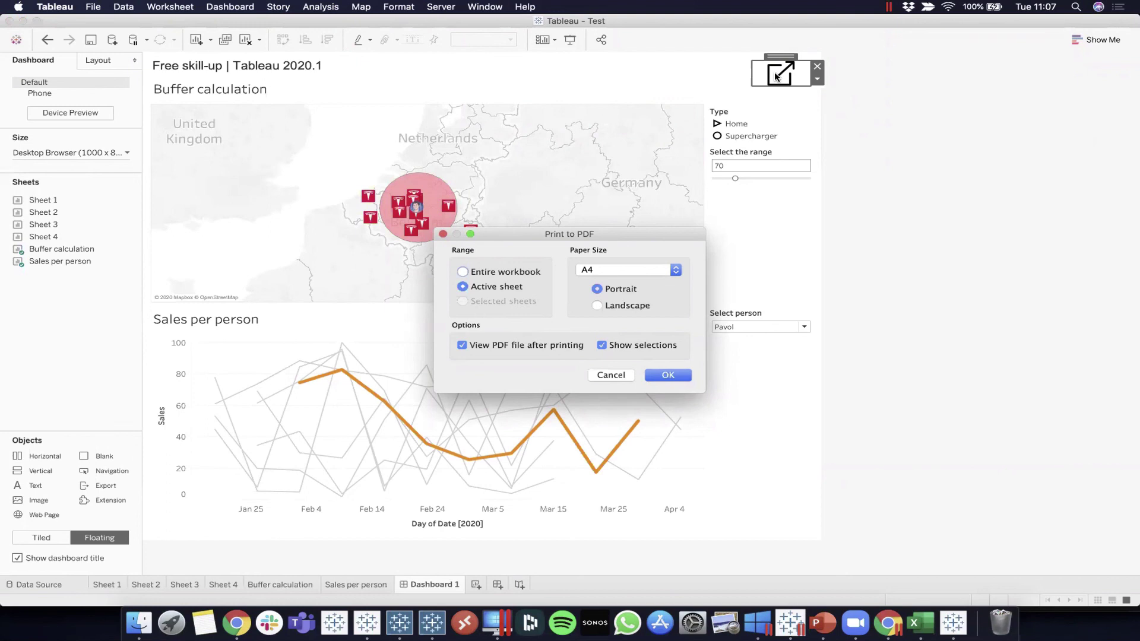
{"action": "left_click", "coordinate": [611, 376]}
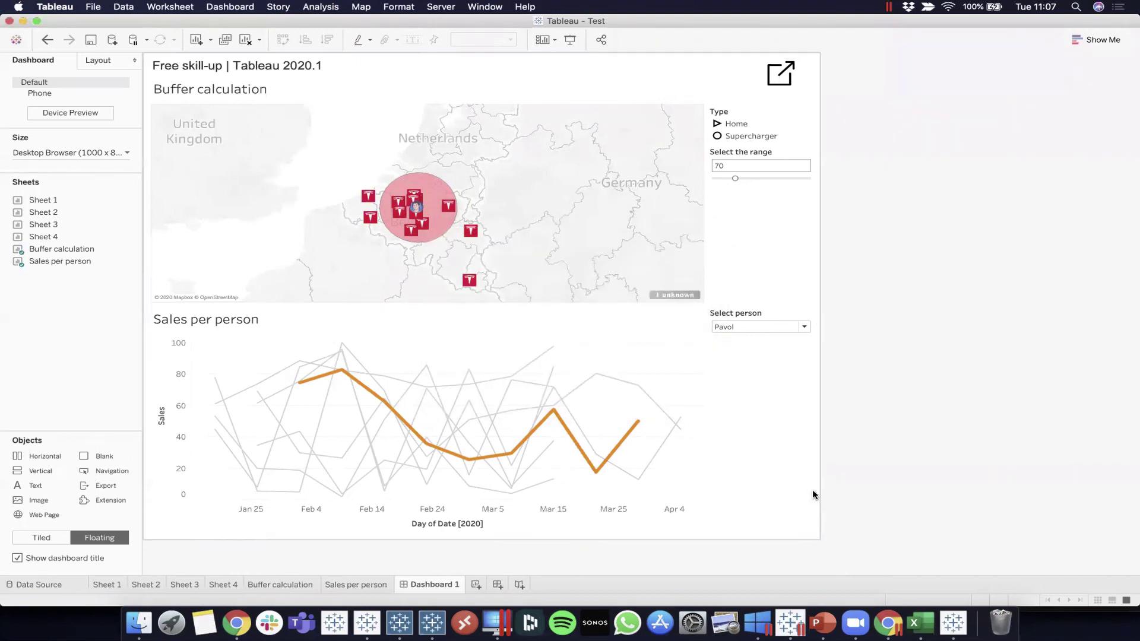
{"action": "left_click", "coordinate": [811, 615]}
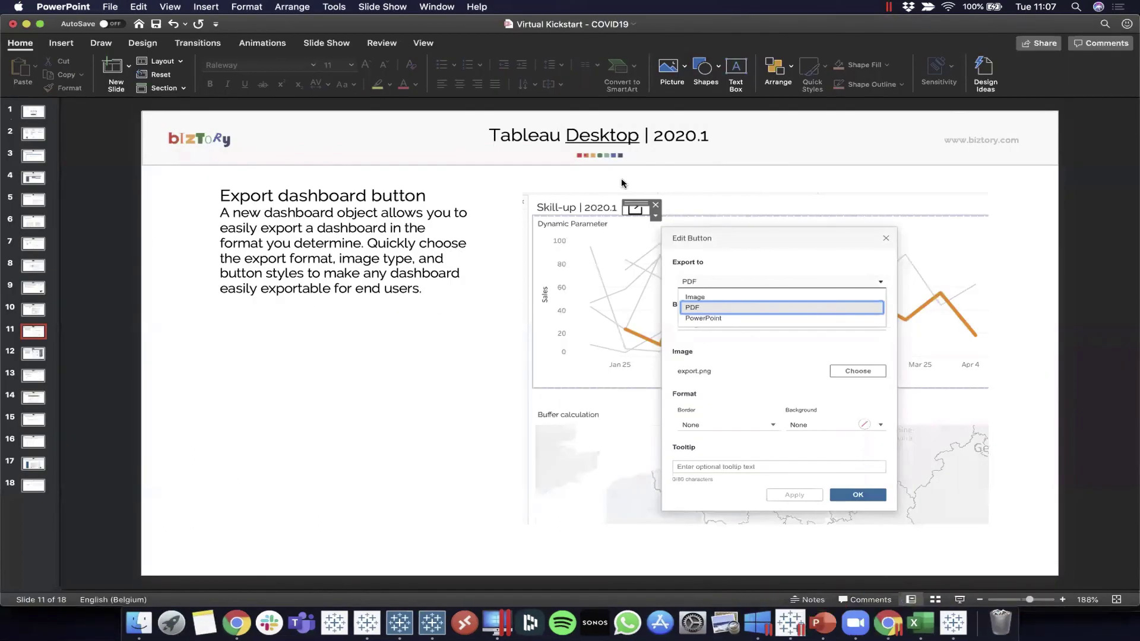